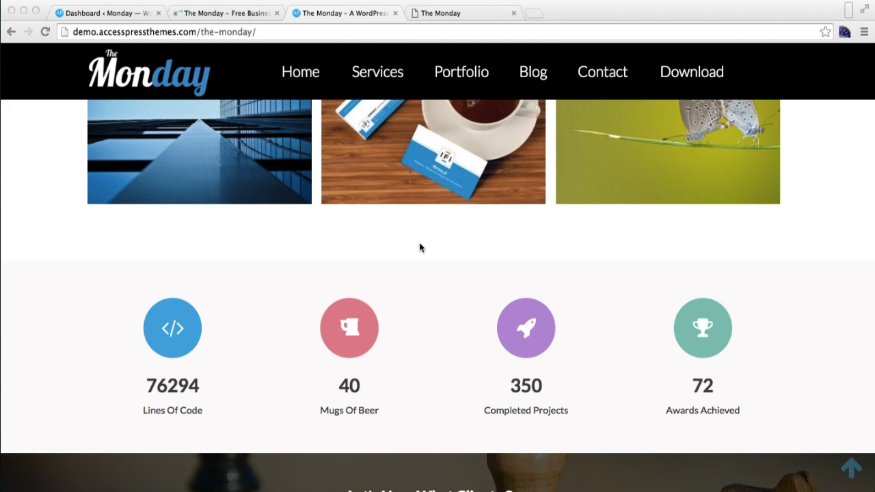
Open the Monday theme Customizer in a new tab from the Dashboard's Appearance menu
scroll(423, 340, down, 1)
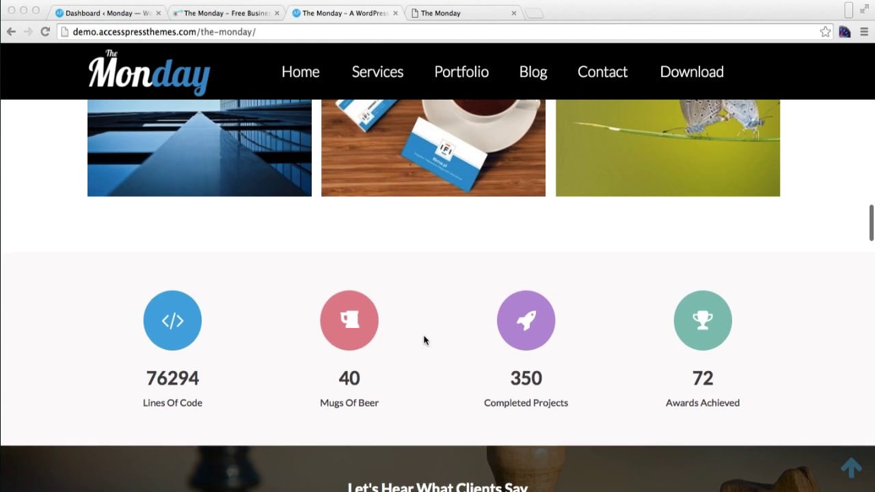
scroll(423, 339, up, 1)
scroll(424, 340, down, 6)
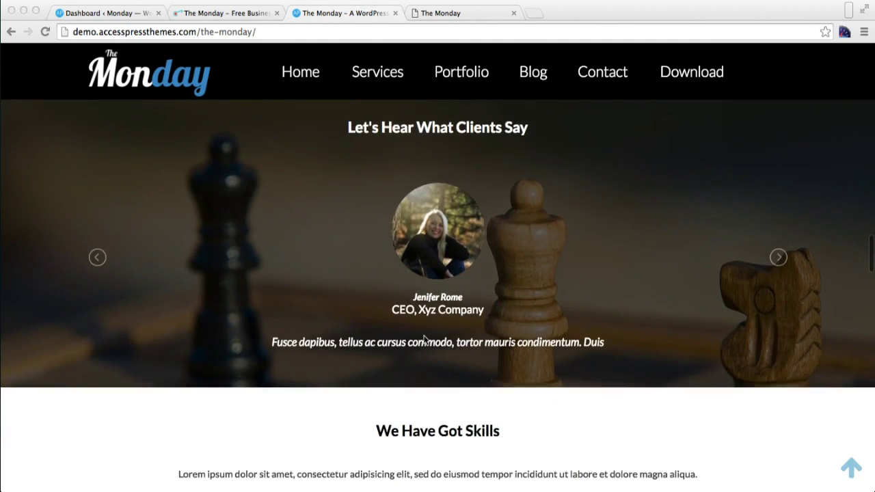
scroll(424, 340, up, 10)
scroll(424, 339, down, 5)
scroll(424, 339, down, 10)
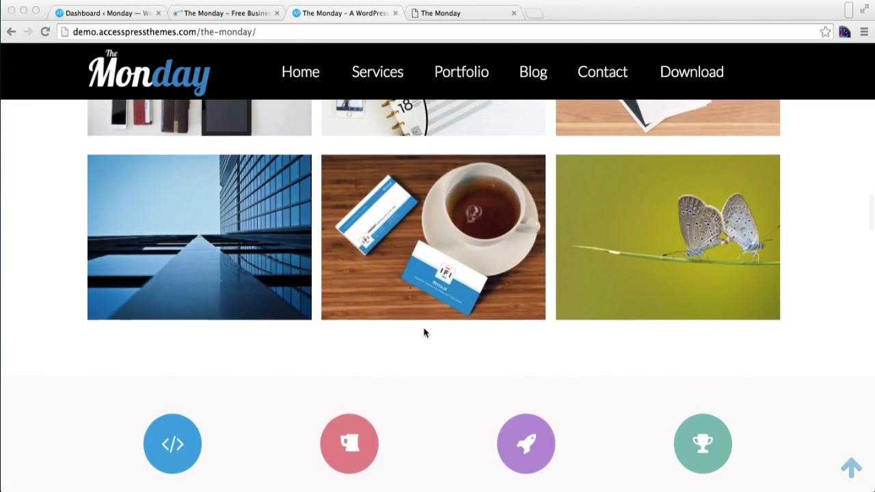
scroll(424, 333, down, 4)
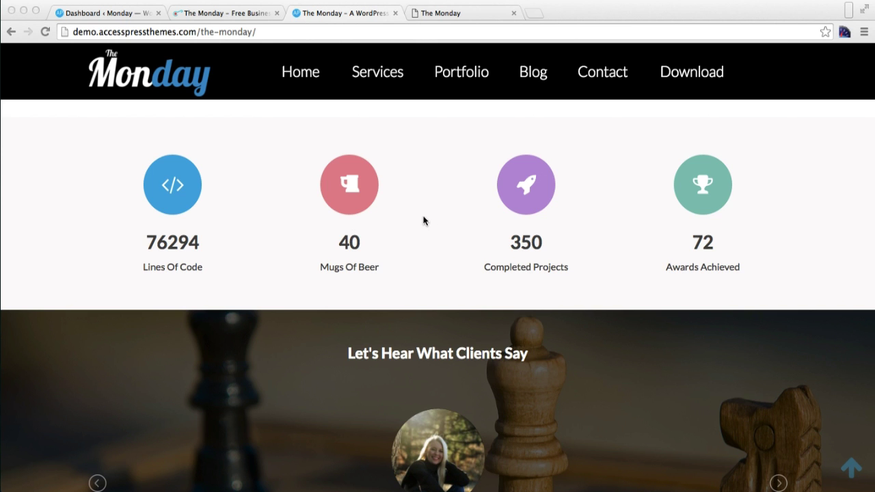
scroll(502, 222, down, 6)
scroll(502, 222, up, 2)
scroll(502, 222, up, 2)
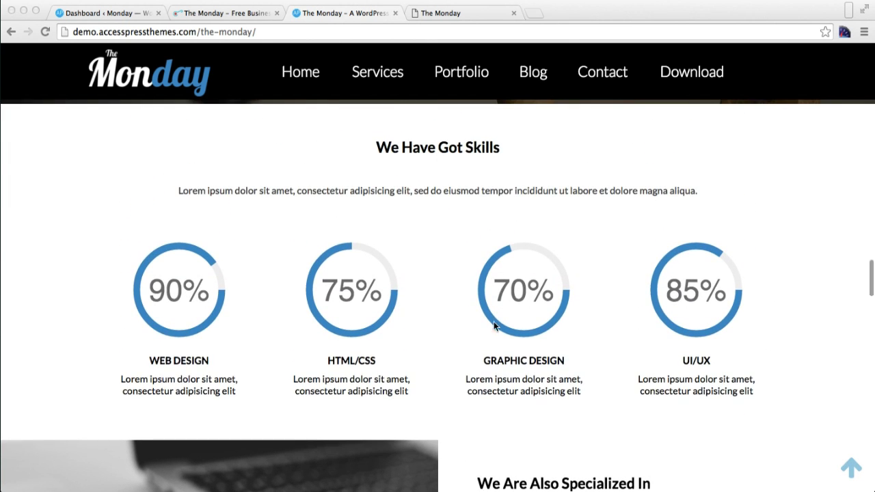
scroll(512, 339, down, 4)
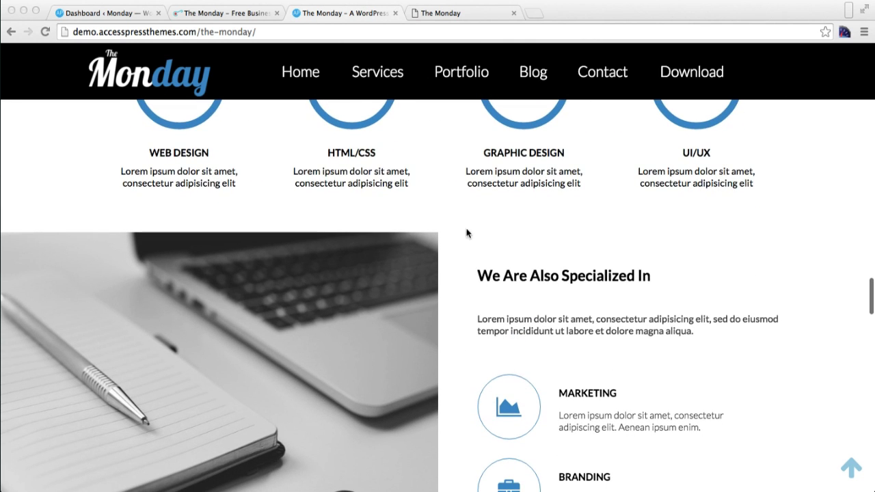
scroll(484, 393, down, 2)
scroll(484, 393, up, 12)
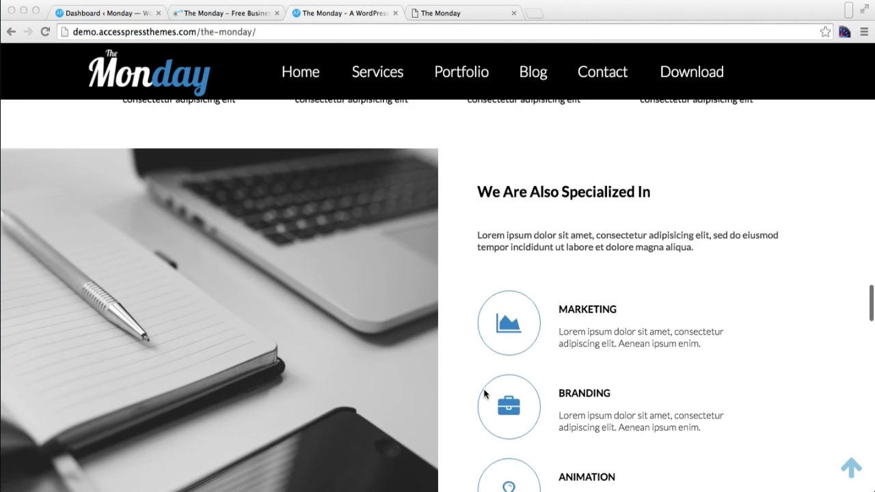
scroll(484, 393, up, 5)
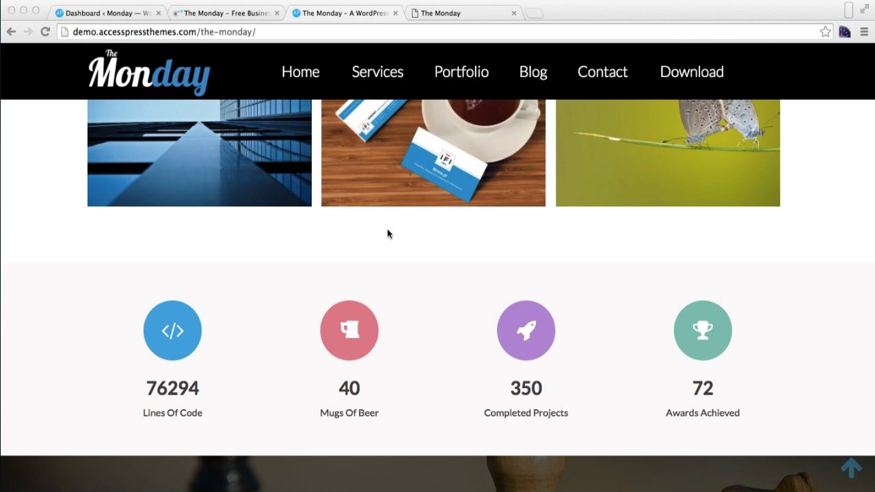
click(126, 13)
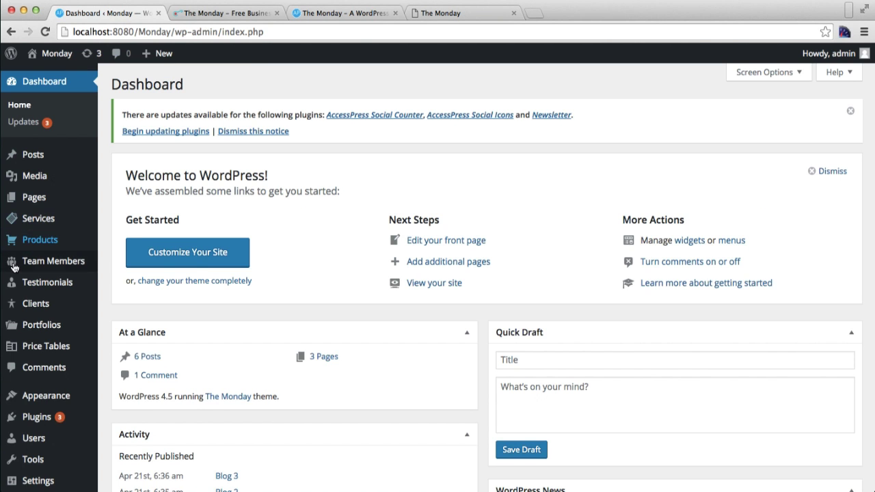
mouse_move(36, 402)
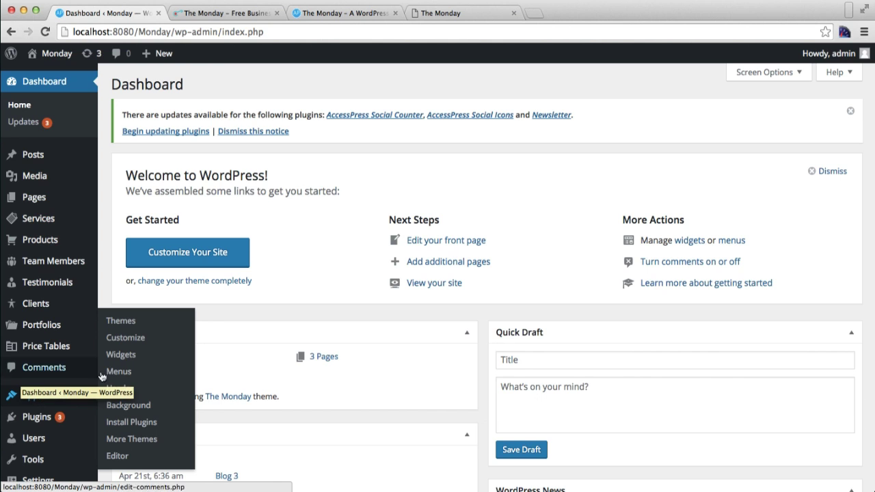
right_click(127, 346)
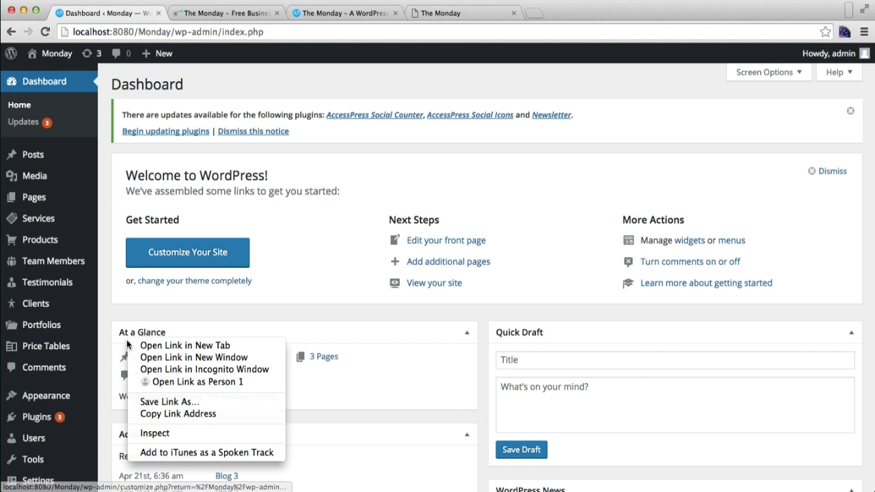
click(147, 348)
click(232, 14)
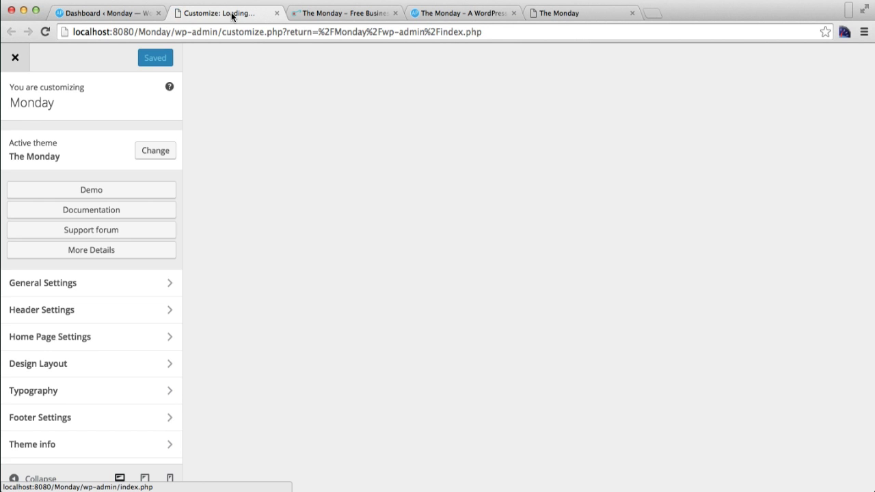
Go to Home Page Settings > Static Counter and select the first counter's fa-code icon name
scroll(90, 352, down, 2)
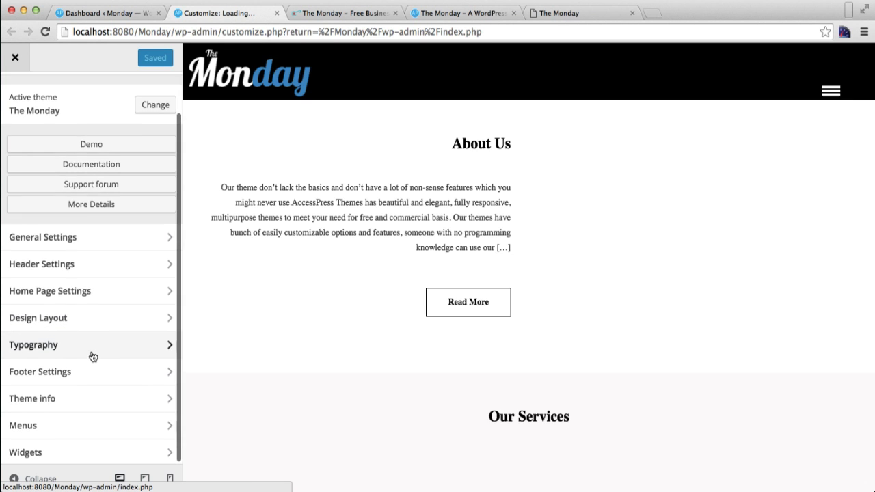
scroll(82, 315, up, 1)
click(71, 322)
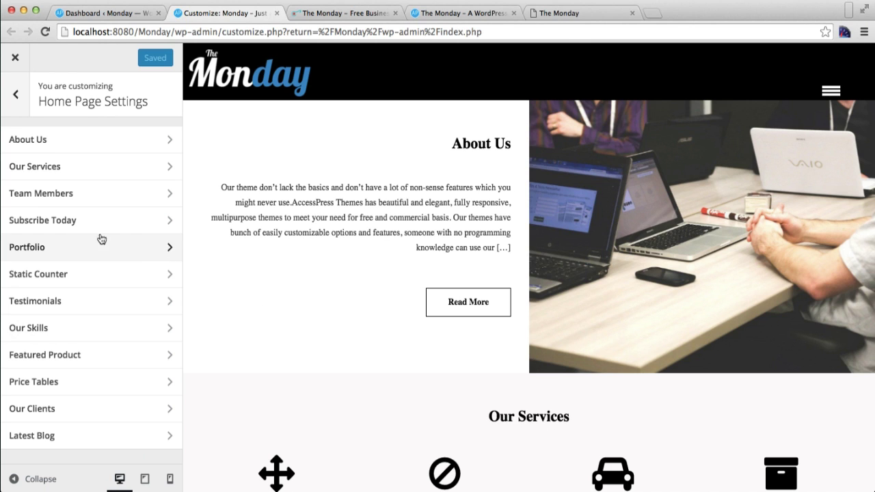
click(68, 280)
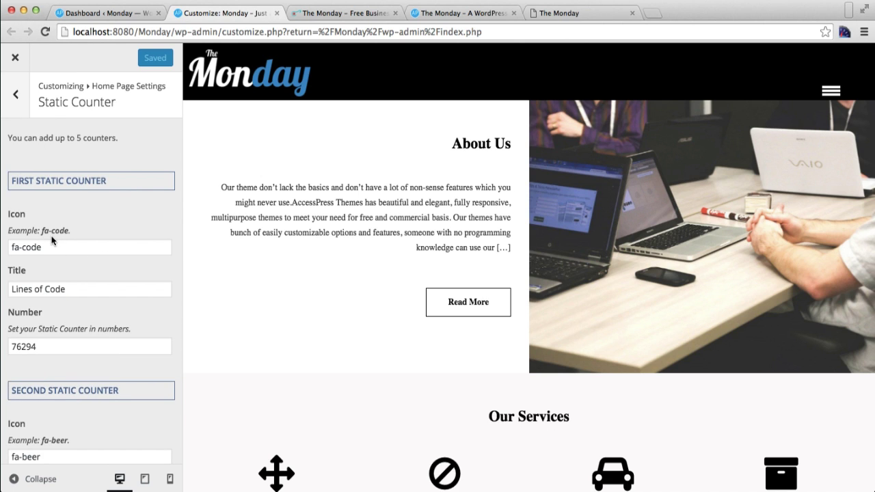
drag(47, 247, 3, 247)
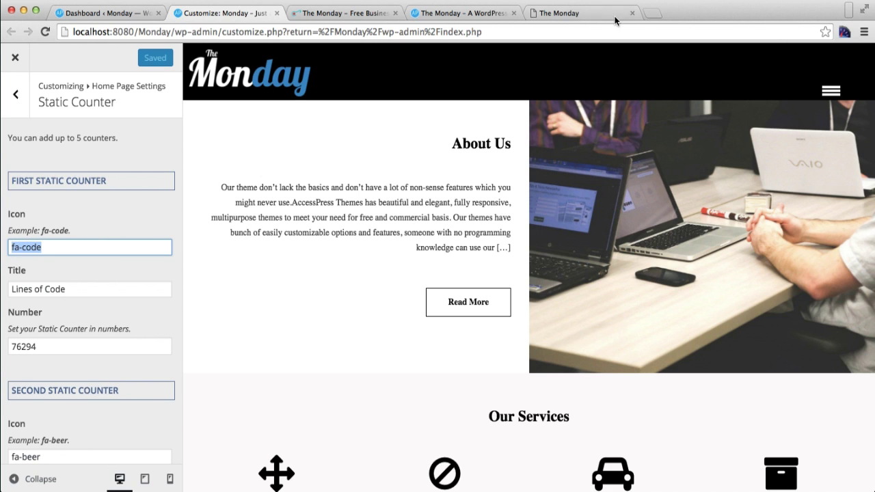
Search Google for 'fontawesome icon' in a new tab and open the Font Awesome Icons result
click(653, 13)
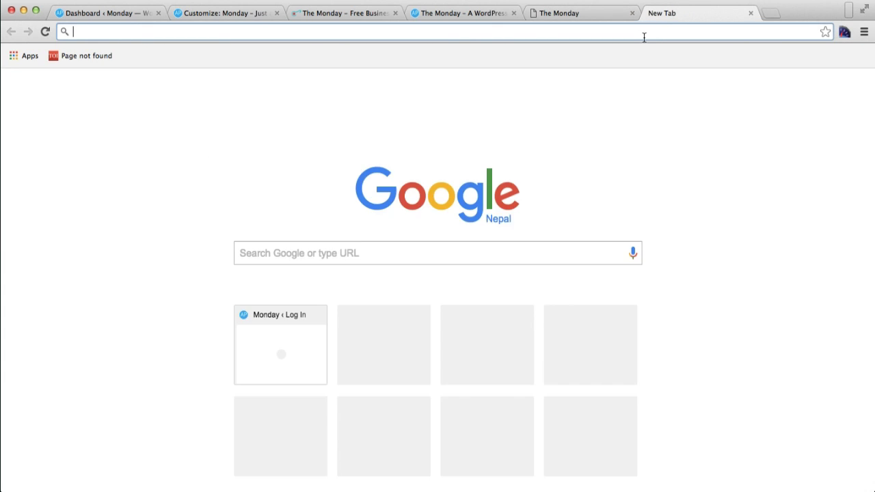
text(fontawesome icon)
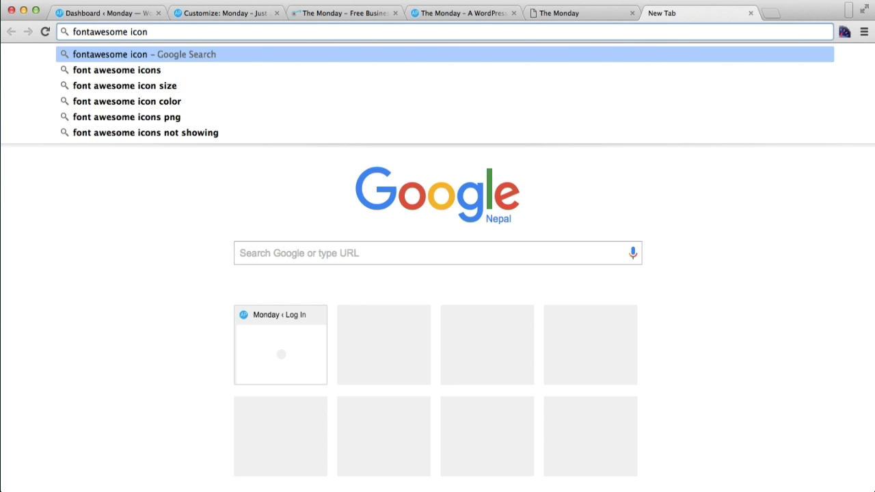
key(Return)
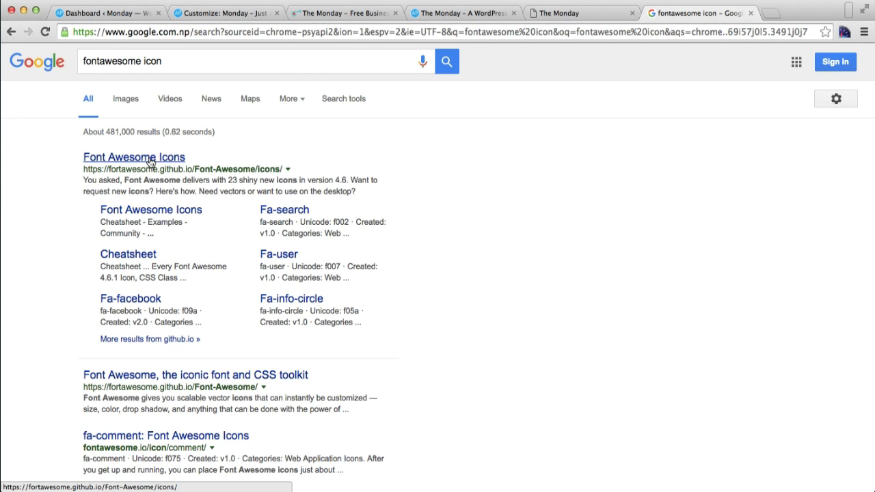
click(150, 161)
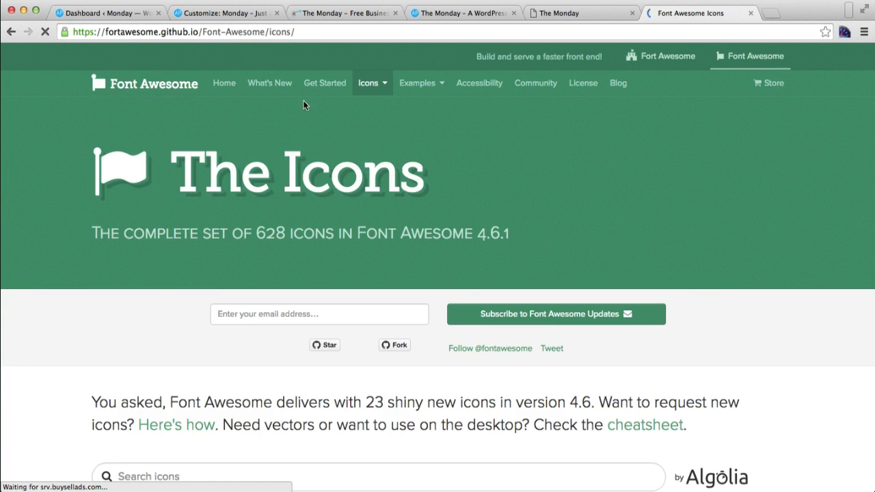
Search the icons for 'h', open the hashtag icon page, and select its fa-hashtag class name
scroll(347, 367, down, 5)
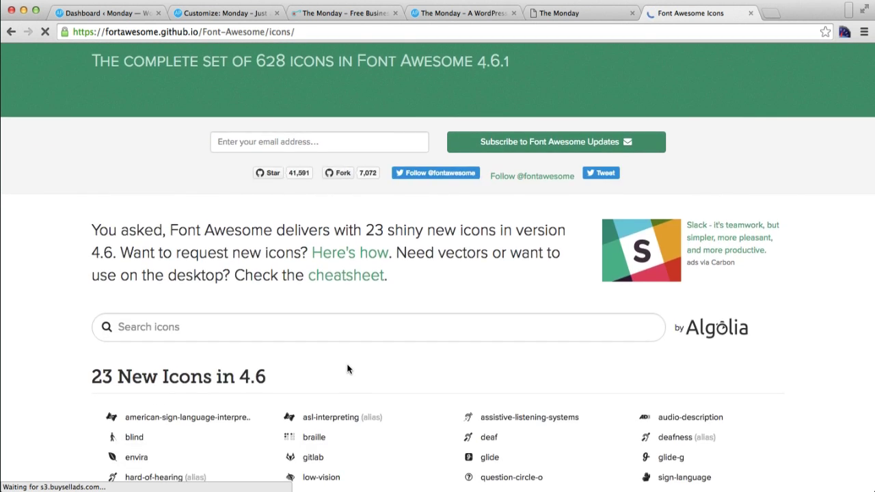
scroll(347, 369, down, 6)
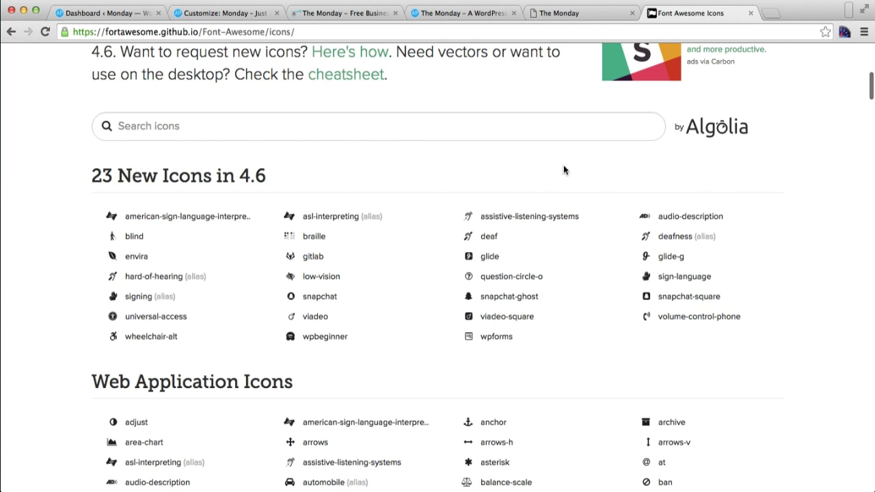
click(321, 125)
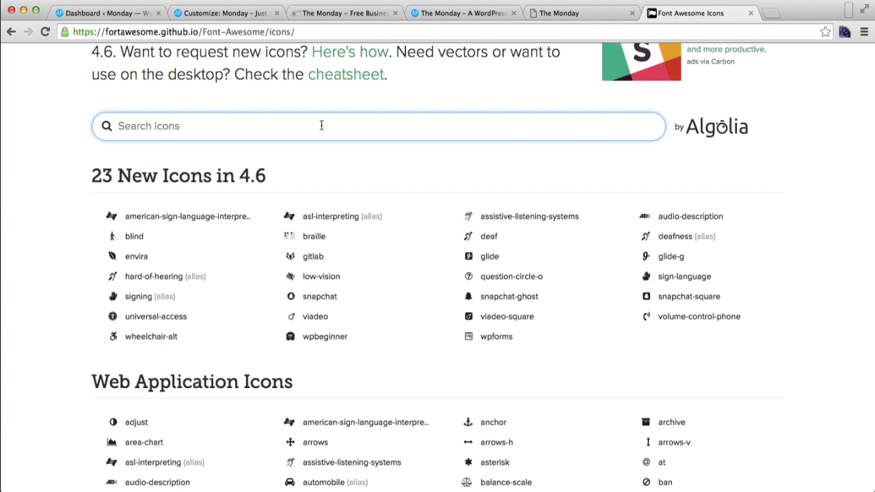
text(h)
key(BackSpace)
scroll(519, 327, down, 5)
scroll(520, 324, up, 4)
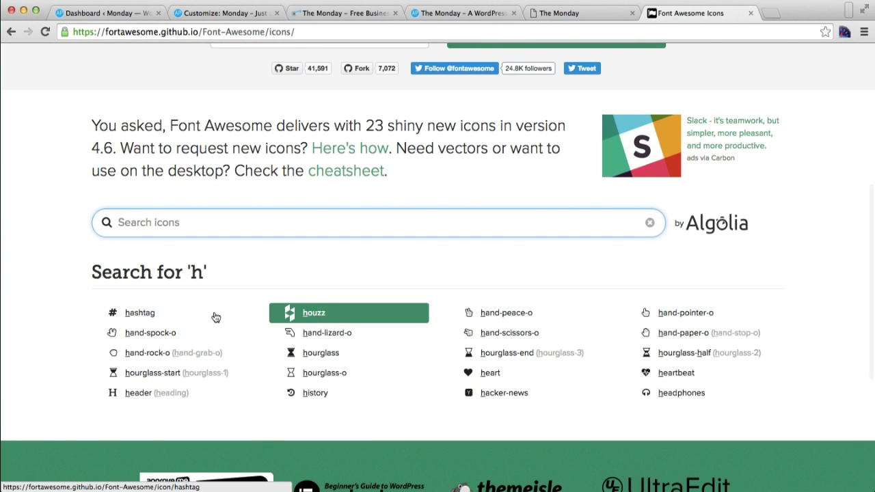
click(140, 320)
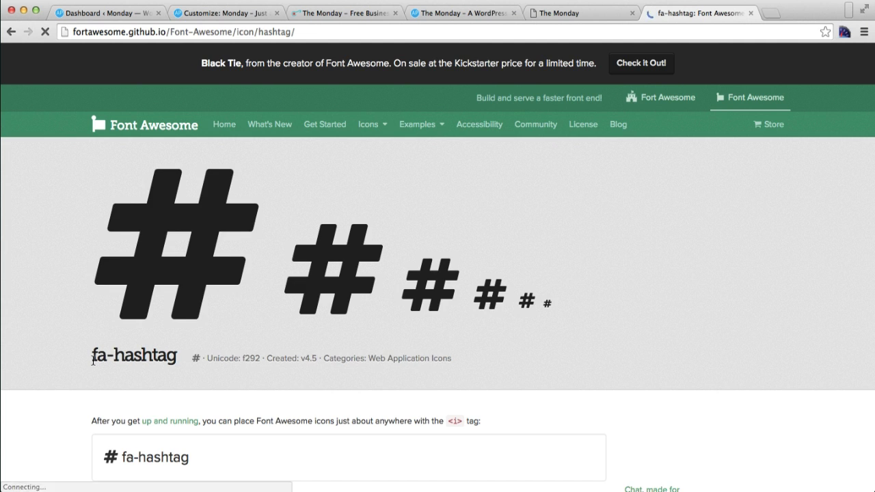
drag(93, 358, 182, 343)
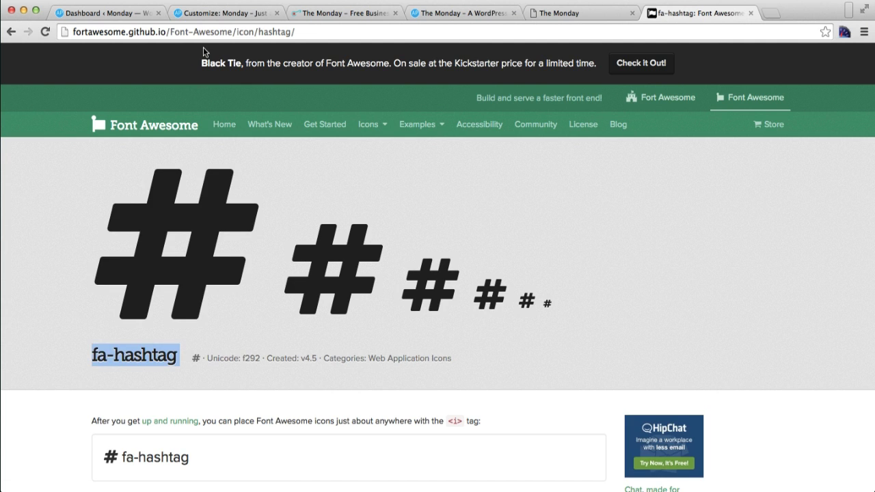
Back in the Customizer, inspect the first counter's fields and its fa-code icon name
click(183, 14)
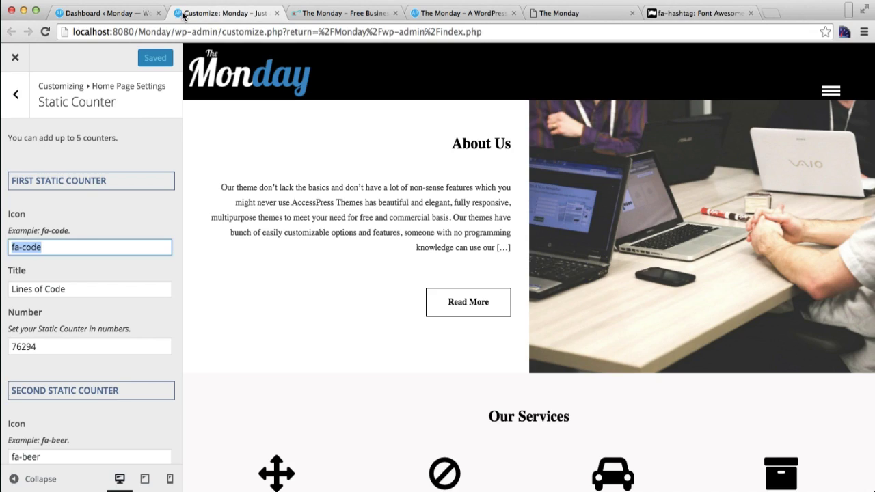
click(70, 272)
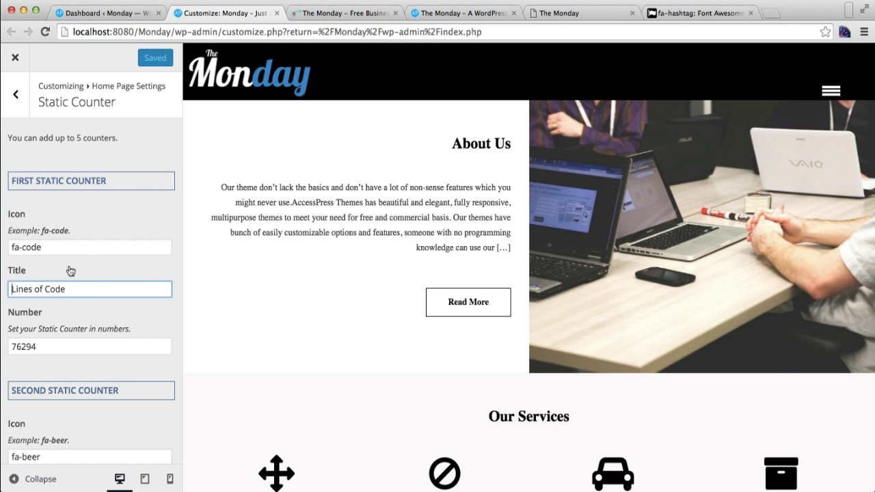
drag(54, 247, 4, 246)
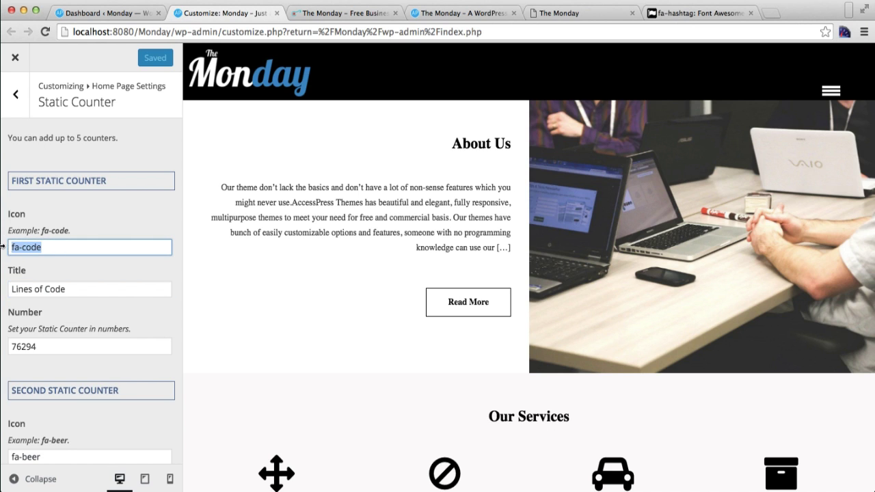
click(48, 261)
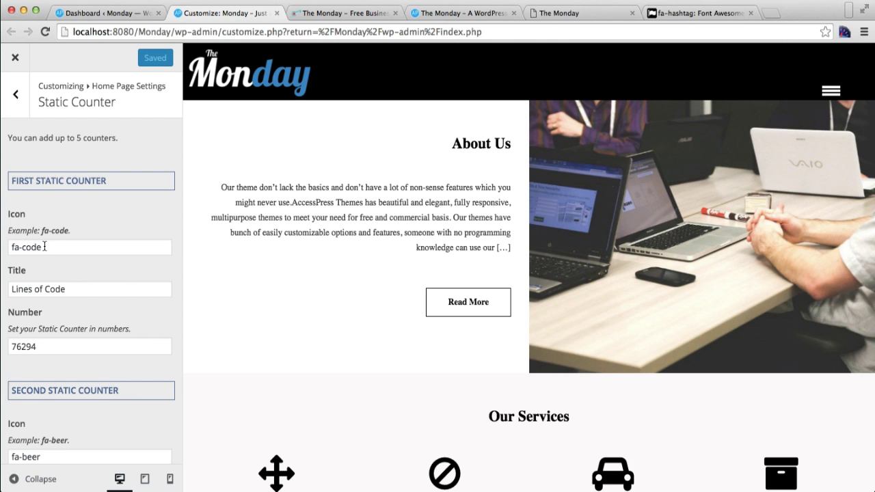
Scroll through the counters 76294, 40, 350 and 72, then return to Home Page Settings
scroll(20, 287, down, 2)
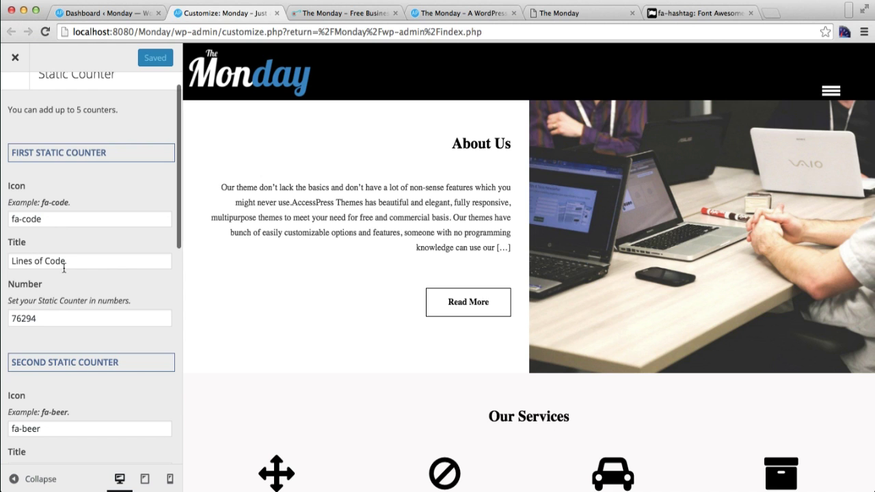
scroll(97, 294, down, 3)
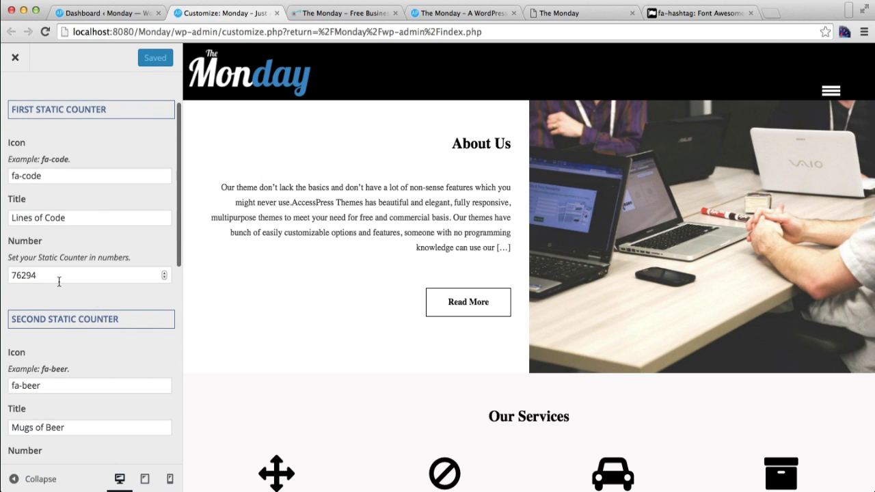
scroll(102, 301, down, 20)
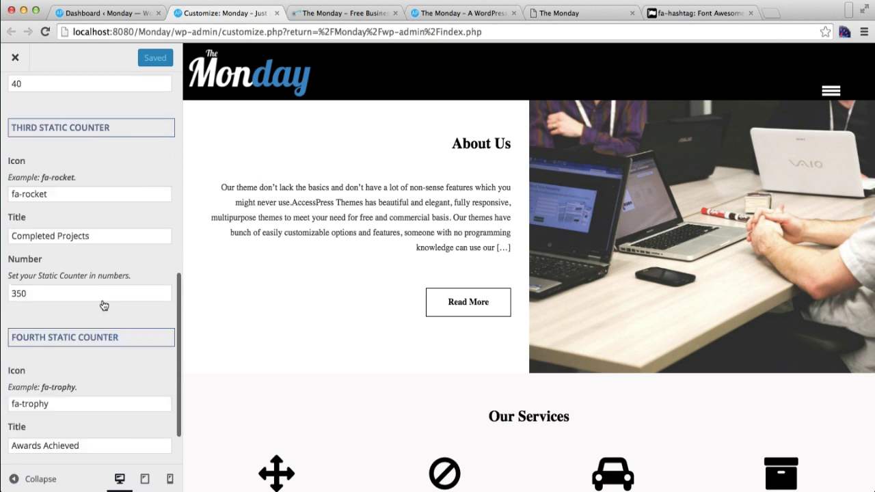
scroll(102, 303, down, 4)
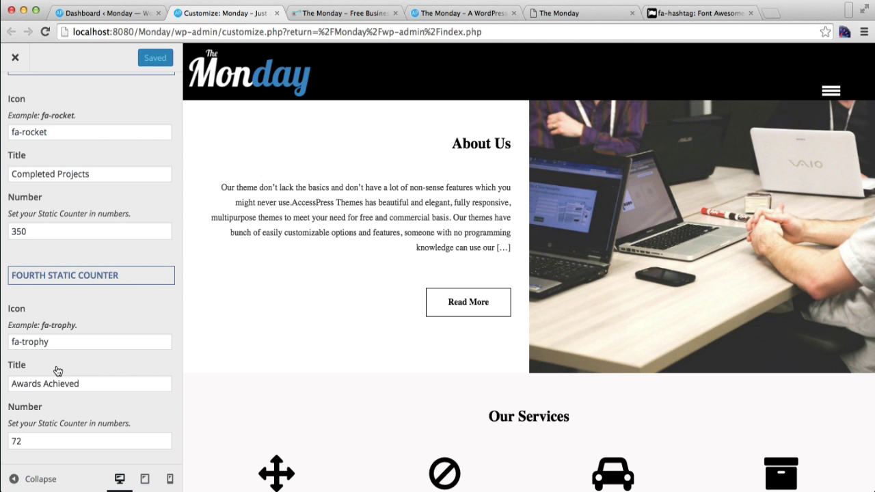
scroll(57, 369, up, 20)
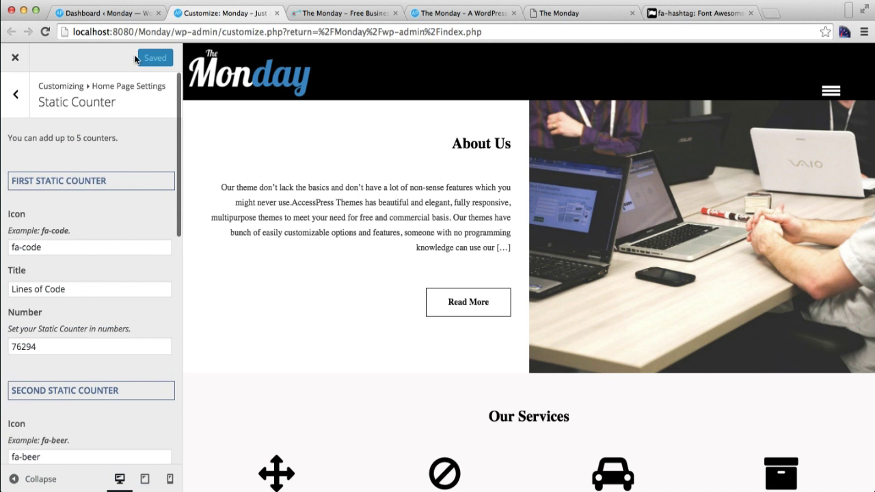
scroll(428, 388, down, 20)
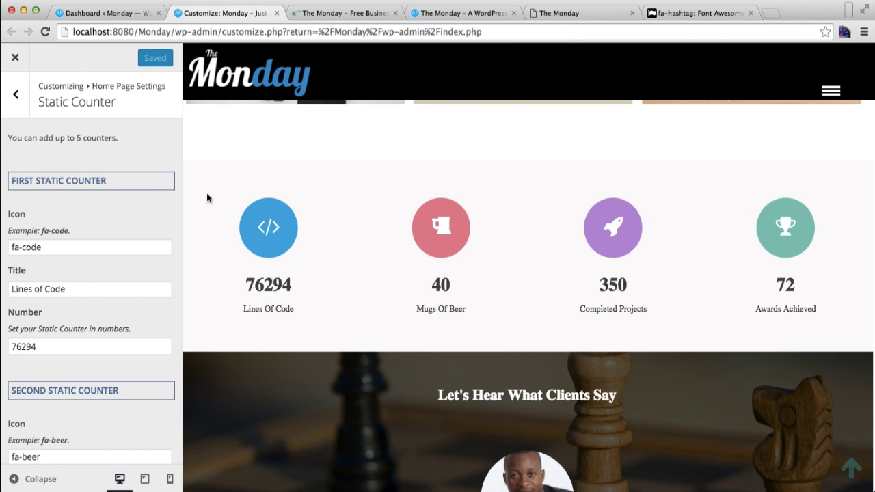
click(16, 94)
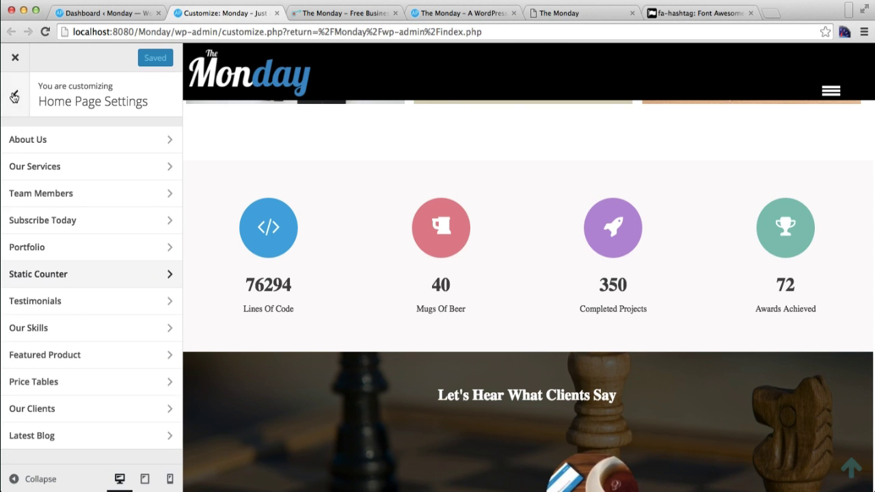
Open Our Skills, select the 'We Have Got Skills' title, and review the 90%, 75%, 70%, 85% skills
click(42, 329)
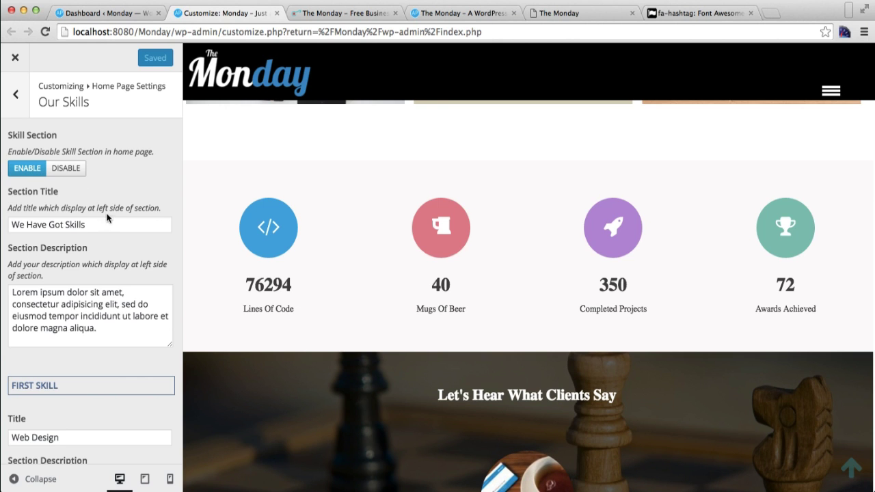
drag(92, 225, 4, 226)
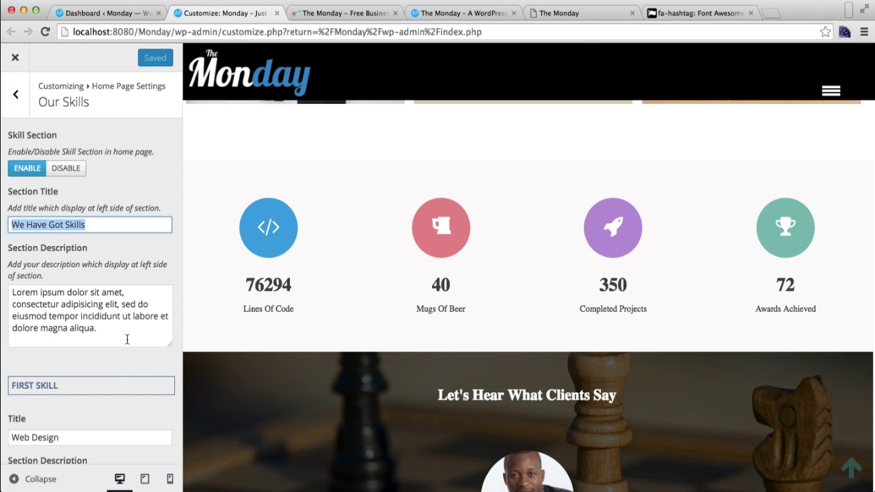
scroll(127, 339, down, 5)
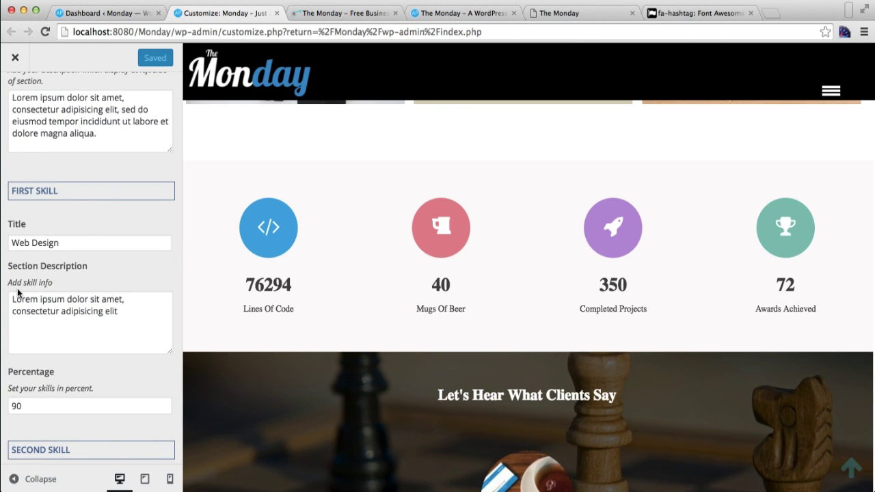
scroll(86, 321, down, 3)
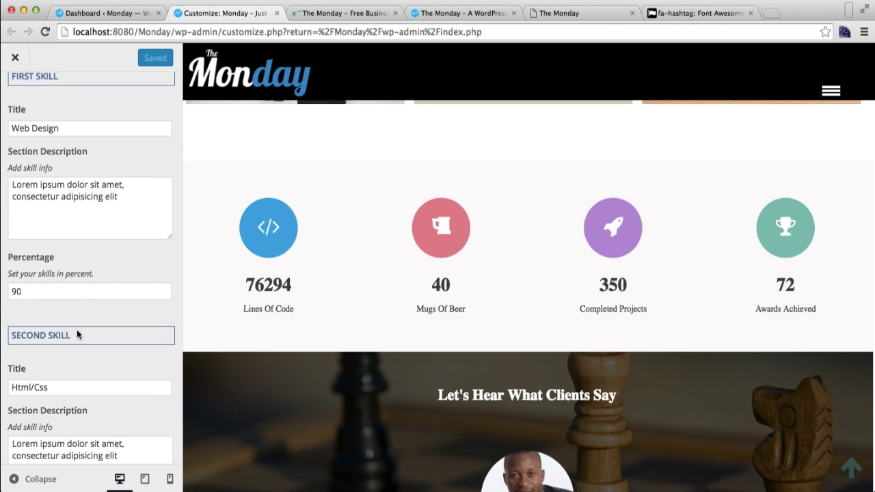
scroll(77, 333, down, 15)
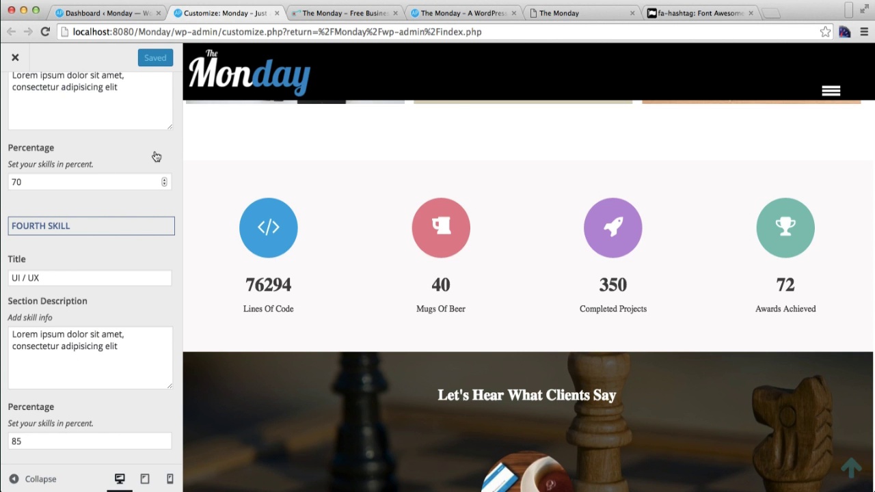
scroll(326, 271, down, 10)
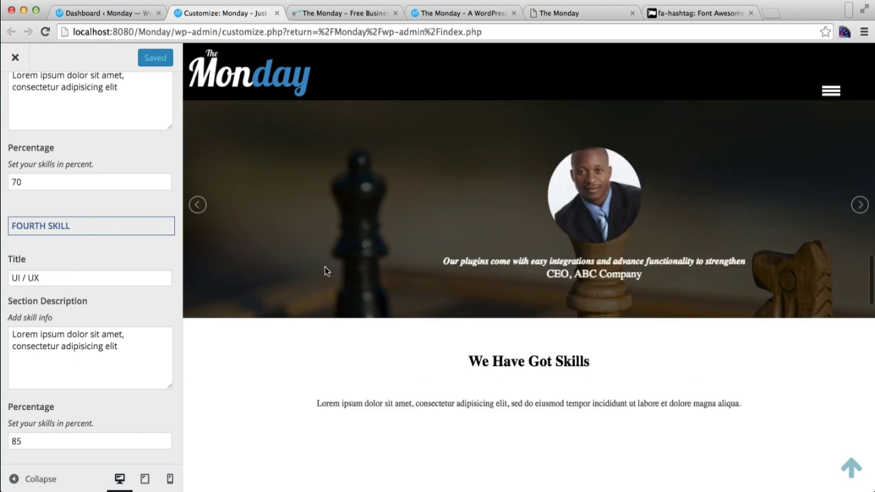
scroll(326, 271, up, 2)
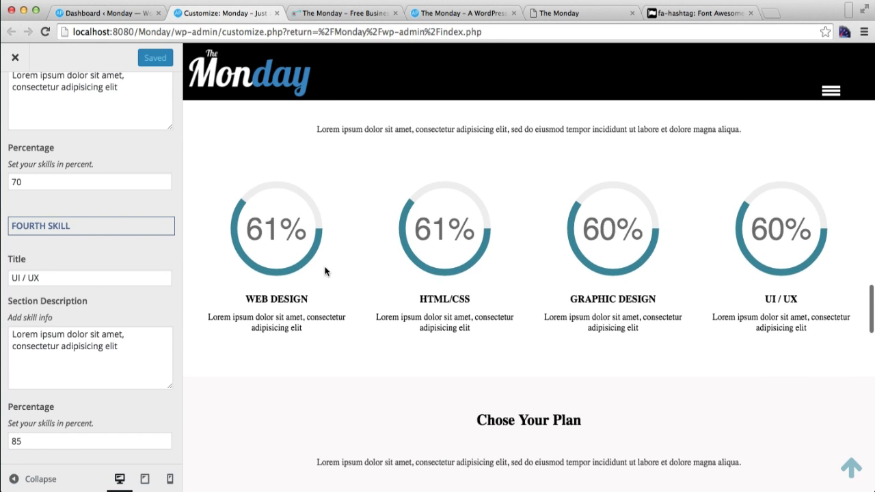
scroll(444, 297, up, 2)
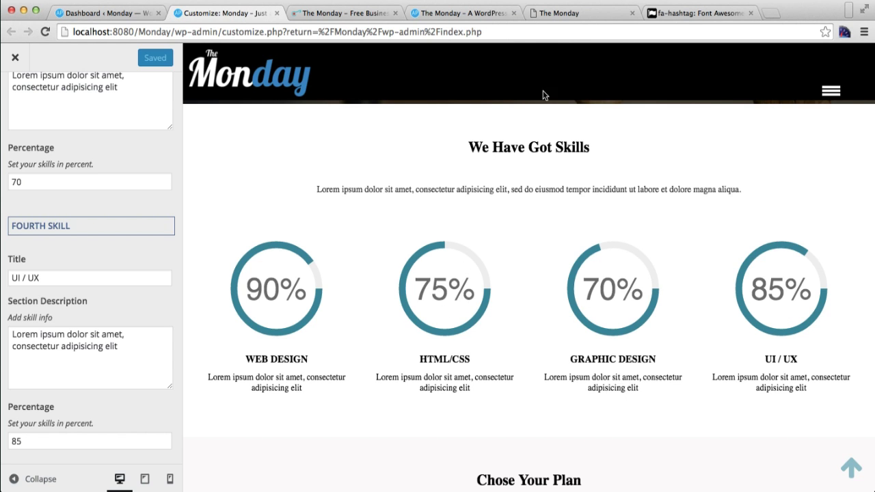
Review the demo's Marketing, Branding and Animation specialties, then return to the WordPress Dashboard
click(586, 18)
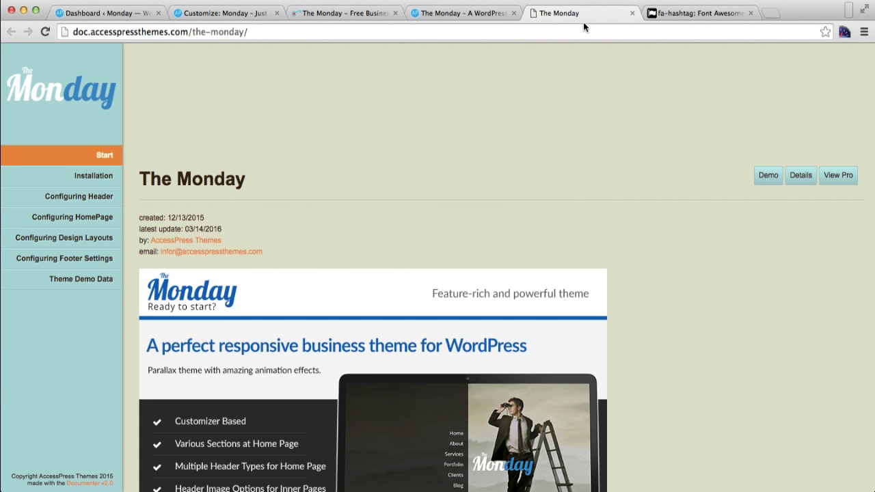
click(483, 11)
scroll(422, 197, down, 5)
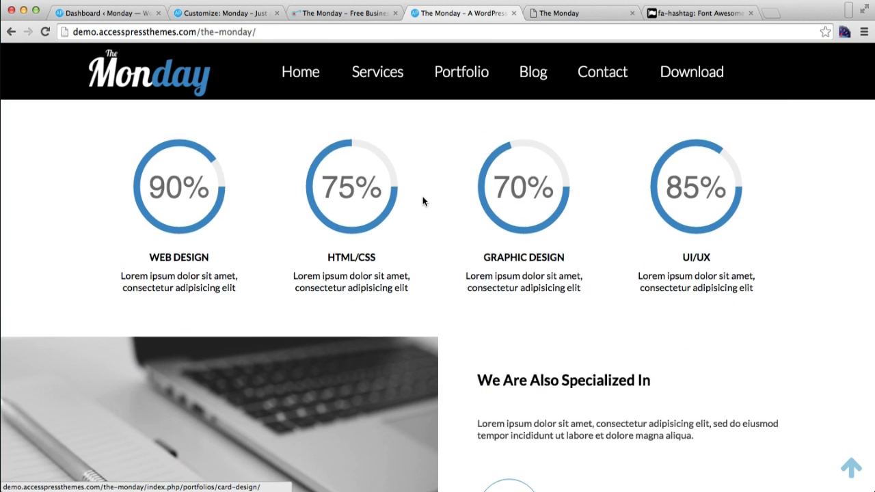
scroll(423, 196, up, 2)
scroll(423, 196, down, 5)
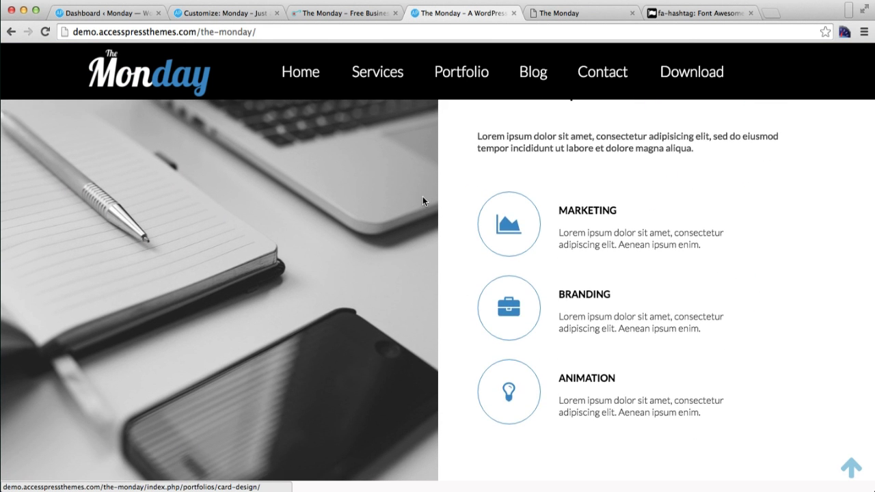
scroll(469, 275, up, 2)
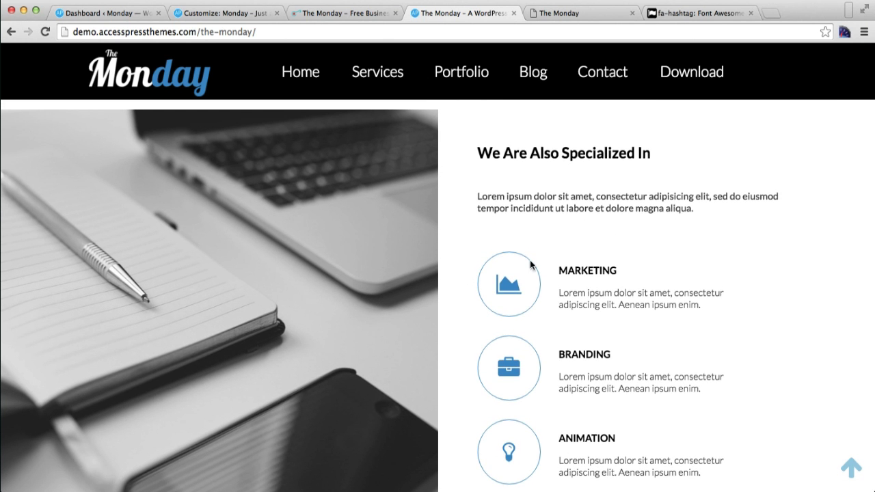
scroll(594, 290, down, 3)
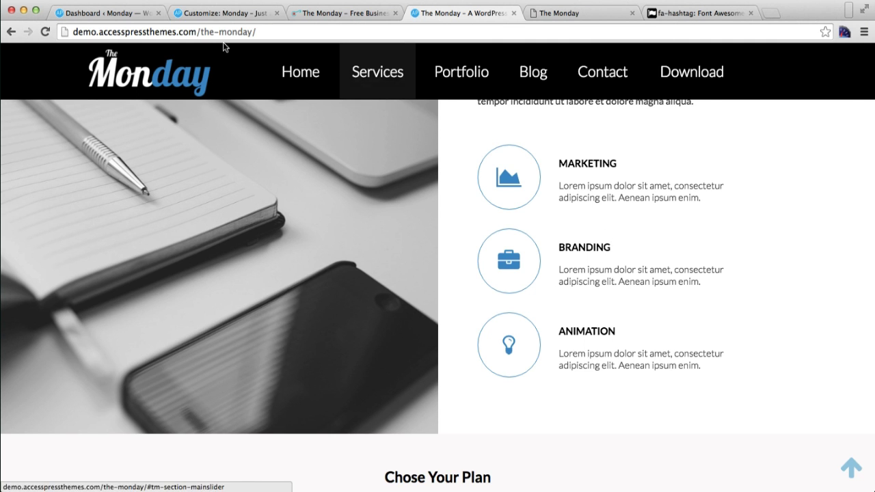
click(110, 13)
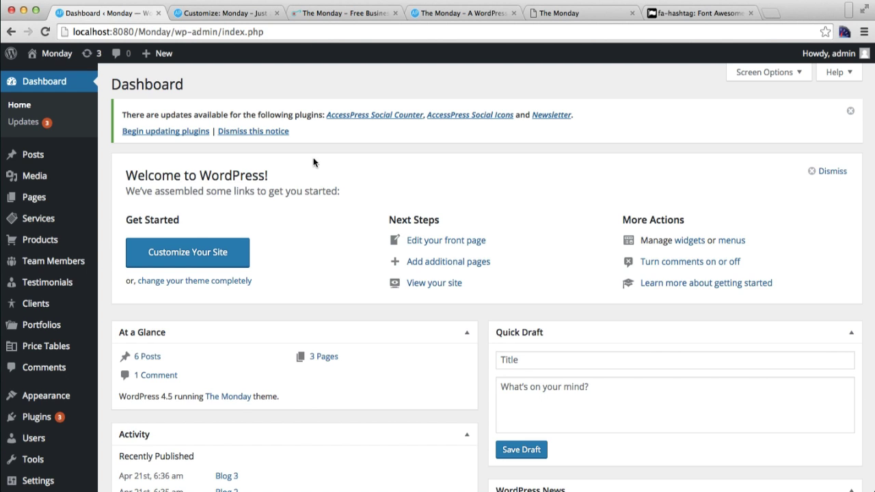
Start a new product titled 'Our Product'
mouse_move(15, 333)
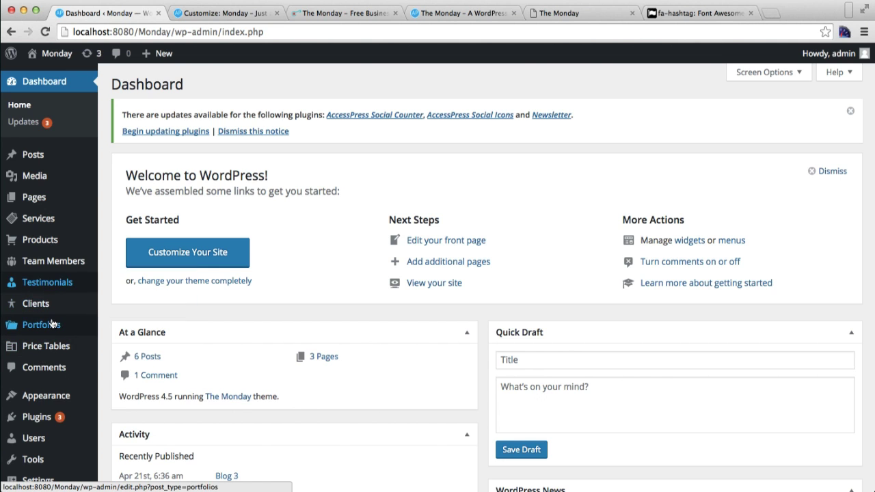
scroll(51, 369, down, 1)
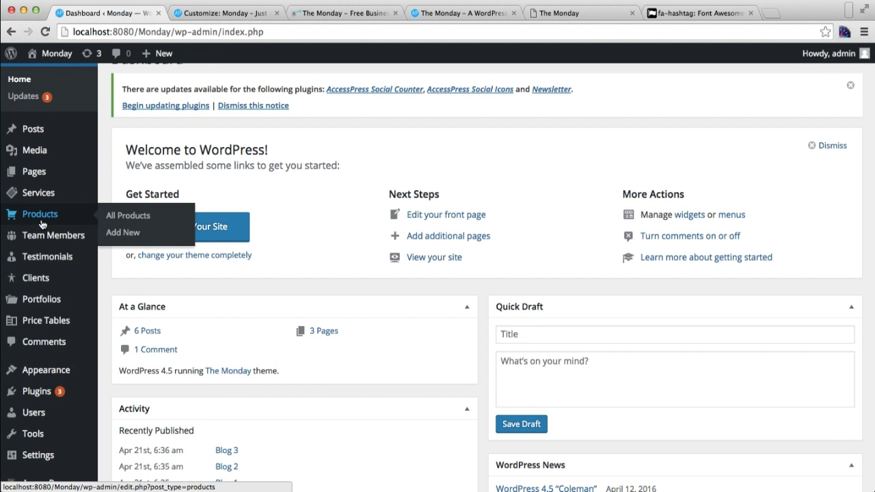
click(130, 216)
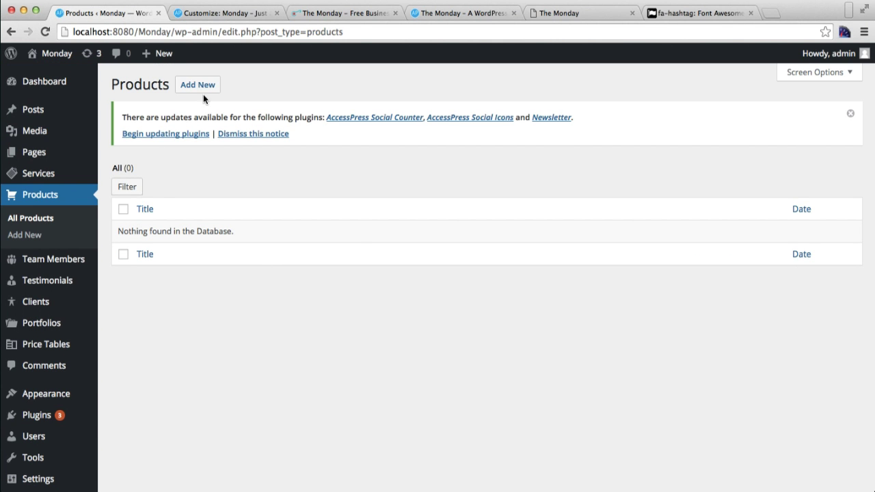
click(197, 84)
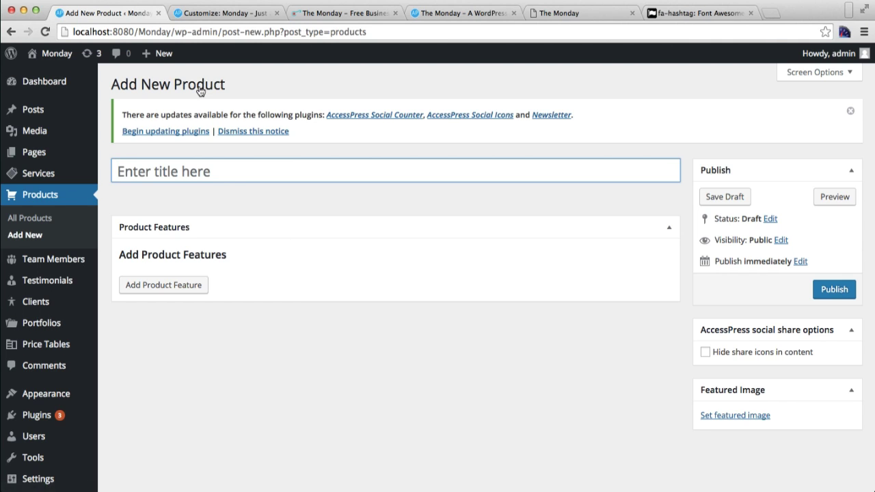
click(195, 168)
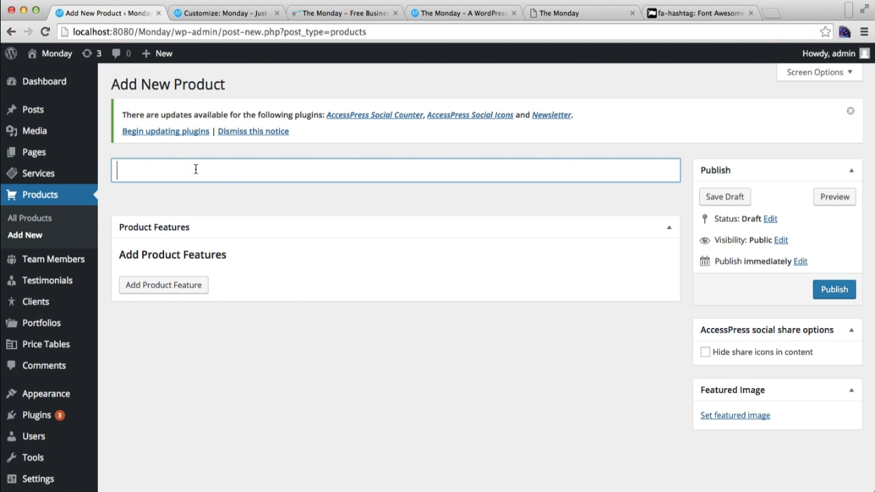
text(Our Product)
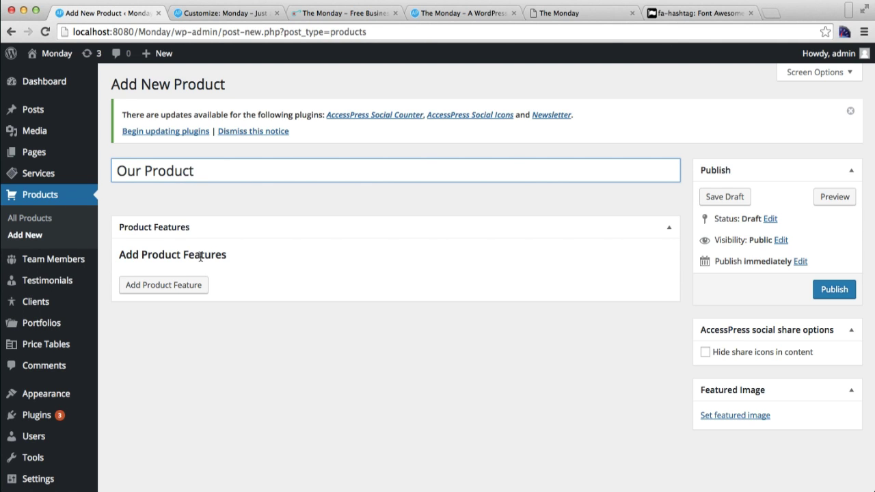
Add a first product feature named 'Feature 1' with description 'Description'
click(182, 290)
click(170, 348)
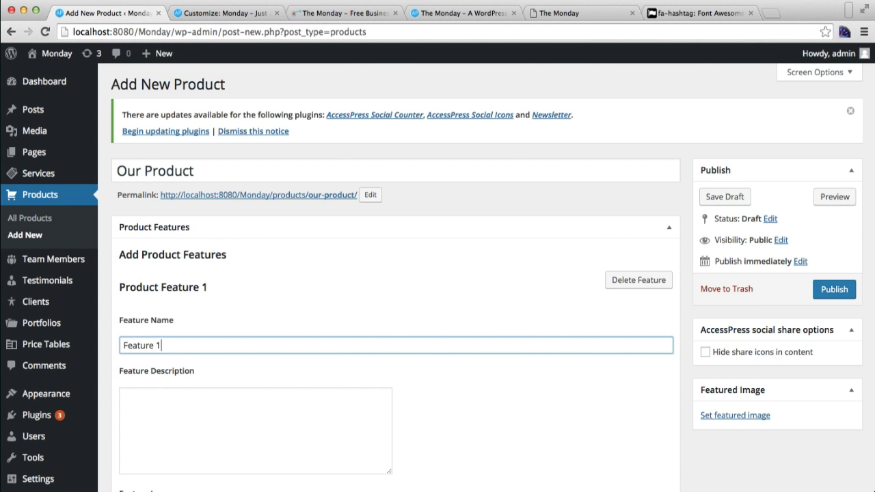
scroll(241, 398, down, 2)
click(200, 354)
text(Description)
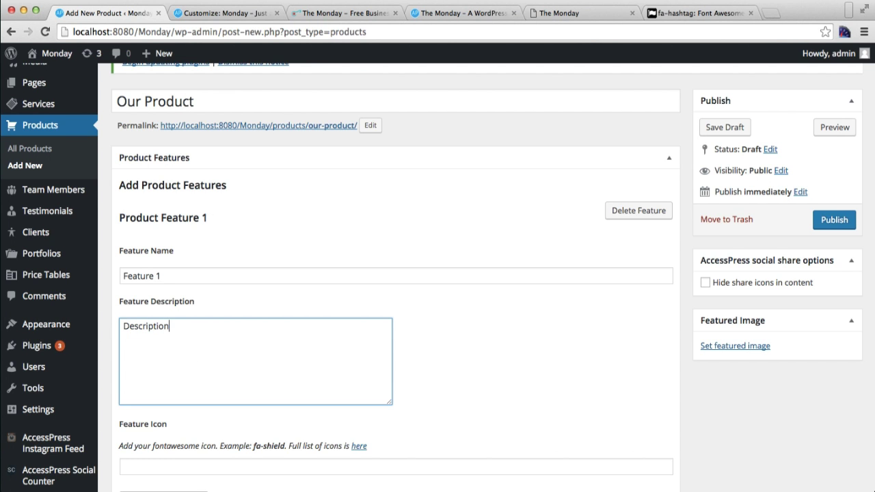
scroll(235, 380, down, 2)
click(173, 399)
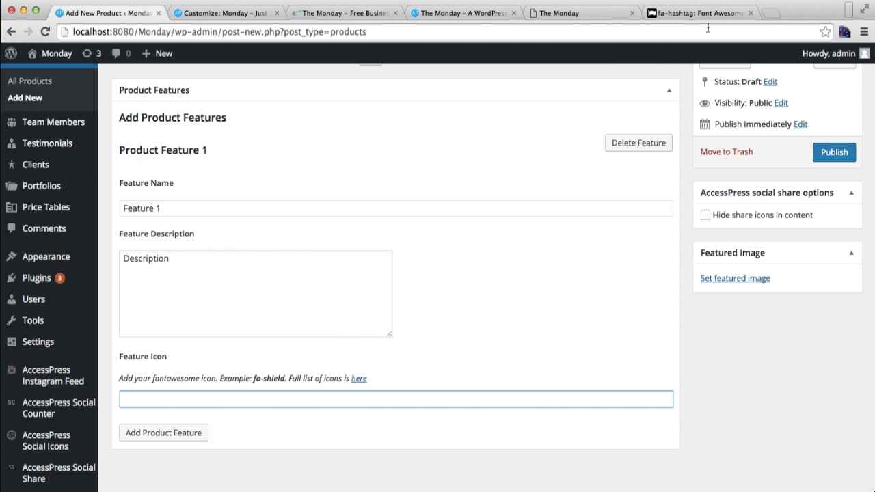
Paste fa-hashtag from Font Awesome as Feature 1's icon
click(678, 12)
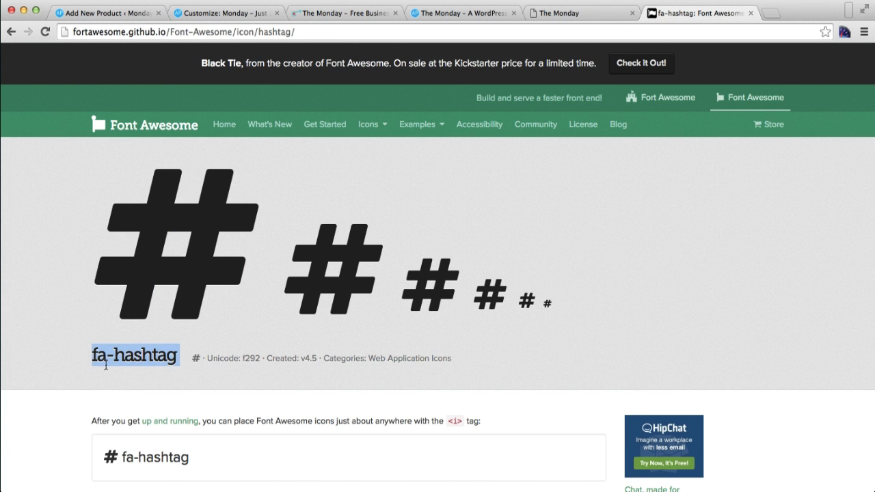
click(109, 12)
text(fa-hashtag)
Add 'Feature 2' with description 'Description' and icon fa-hashtag
scroll(240, 393, down, 1)
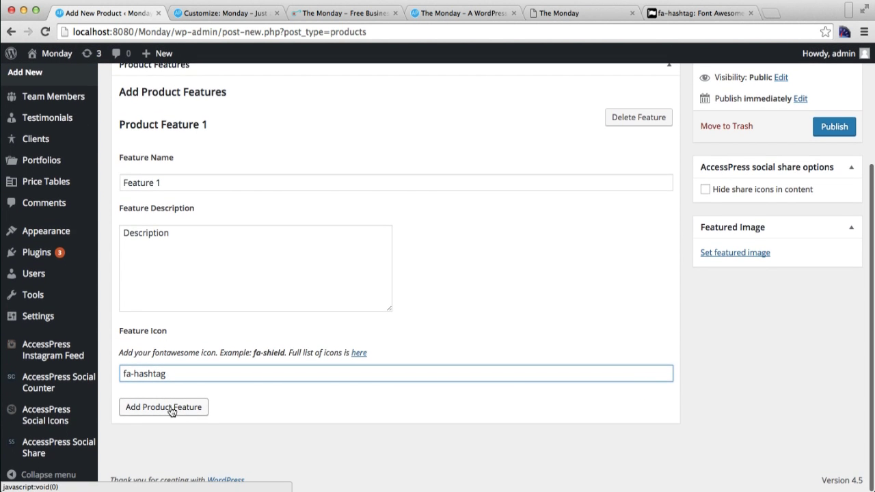
click(172, 408)
scroll(256, 403, down, 5)
click(198, 306)
text(Feature)
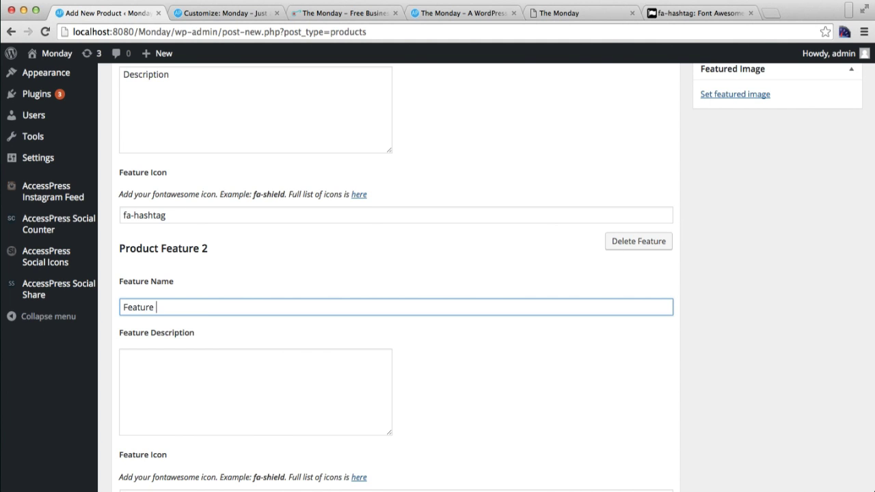
click(224, 398)
text(Description)
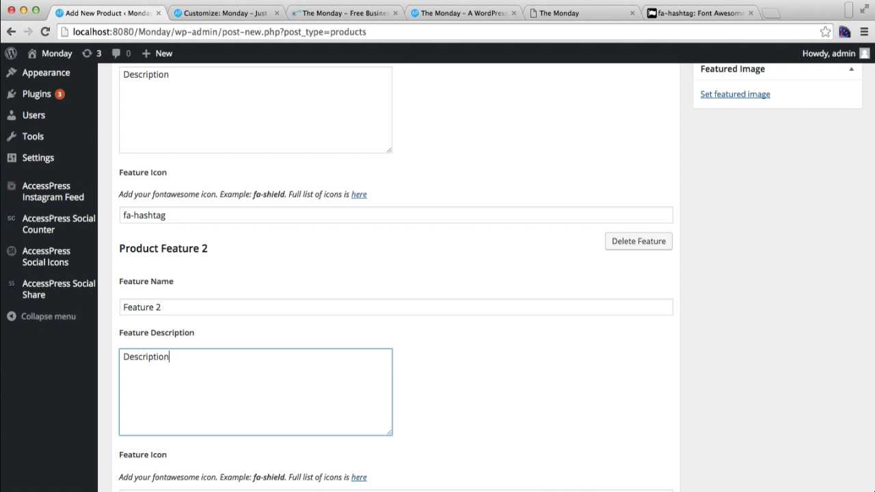
scroll(168, 409, down, 3)
click(148, 391)
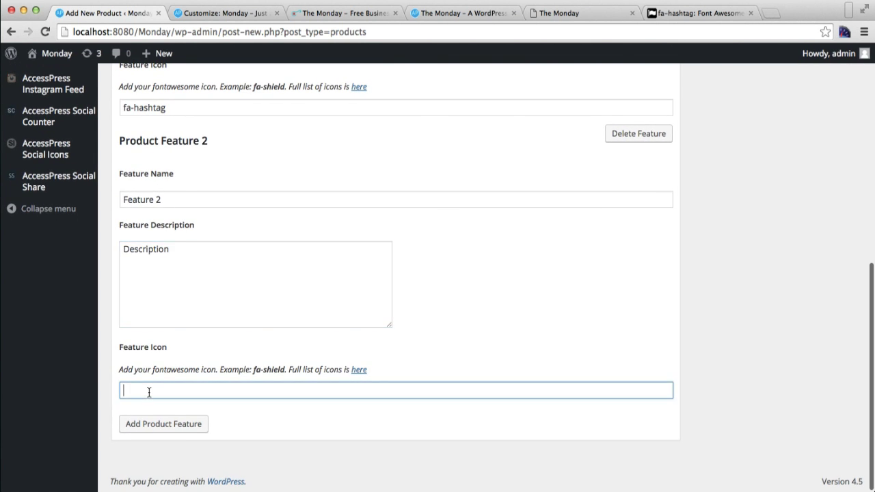
text(fa-hashtag)
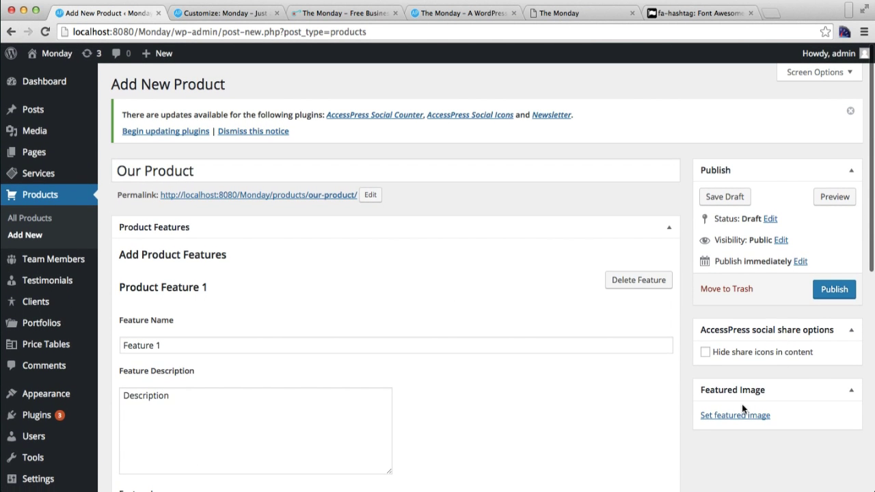
Set the black-and-white laptop and notebook photo as featured image and publish Our Product
click(725, 414)
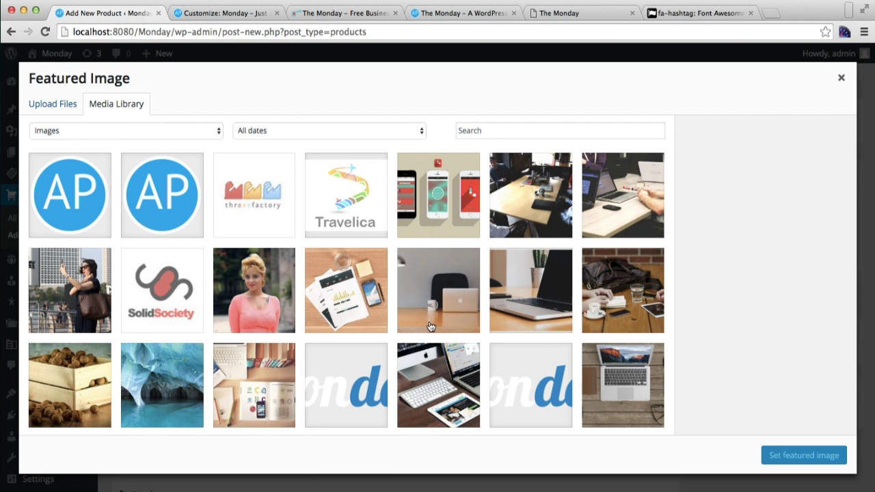
scroll(553, 349, down, 5)
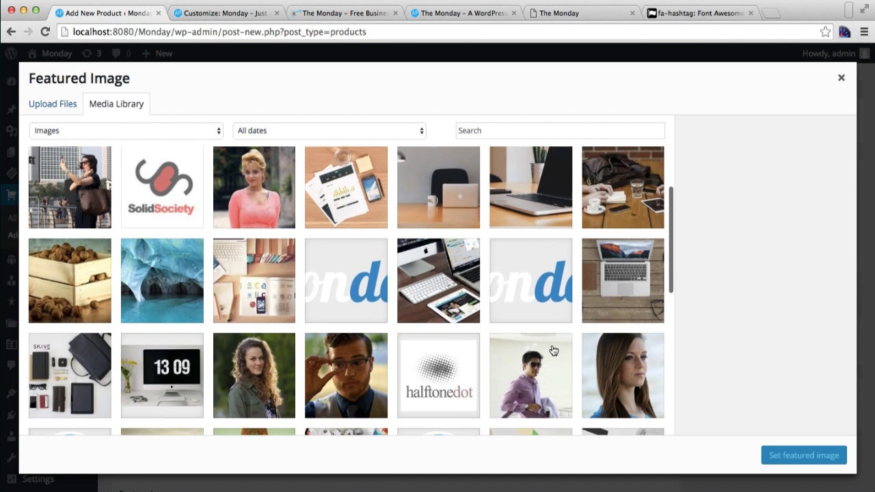
scroll(554, 351, down, 5)
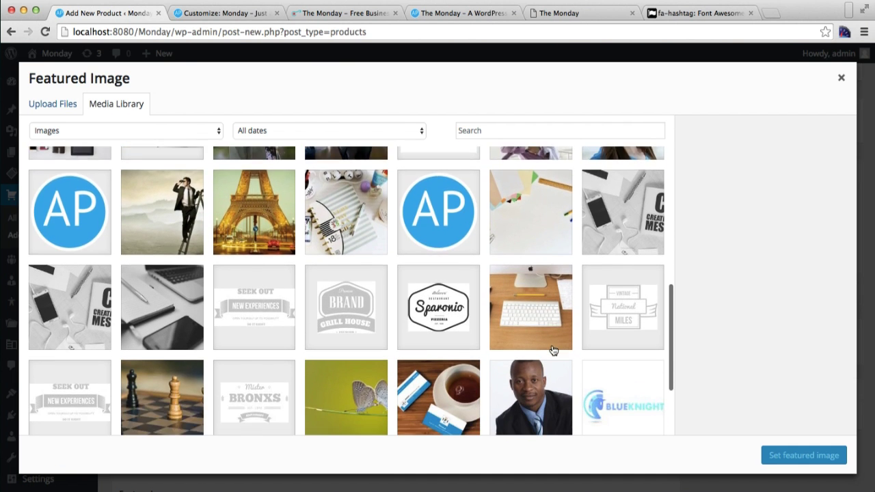
scroll(553, 351, up, 2)
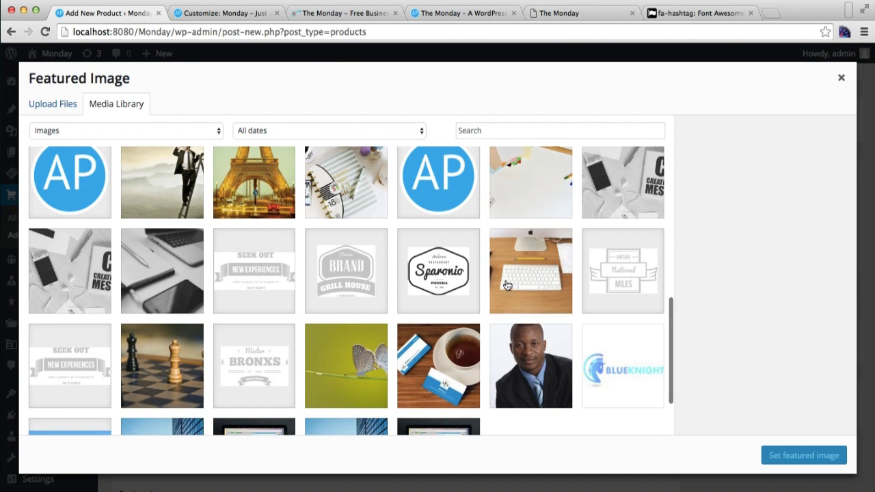
click(190, 285)
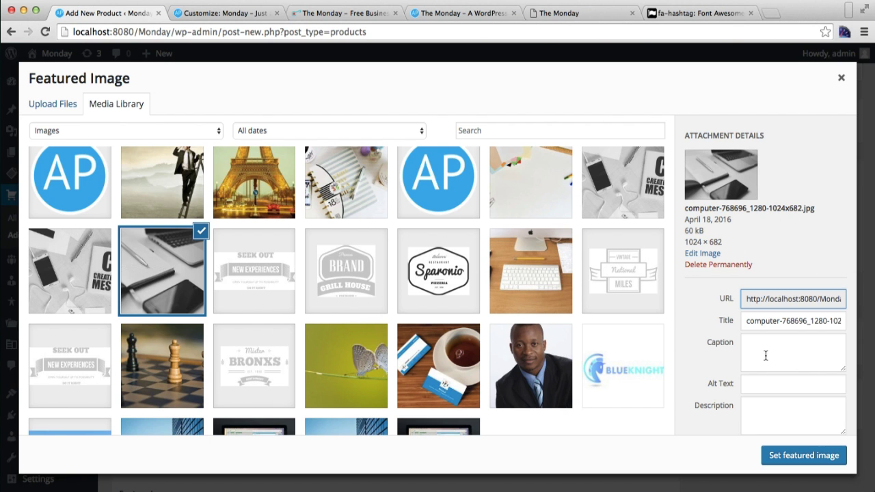
click(803, 455)
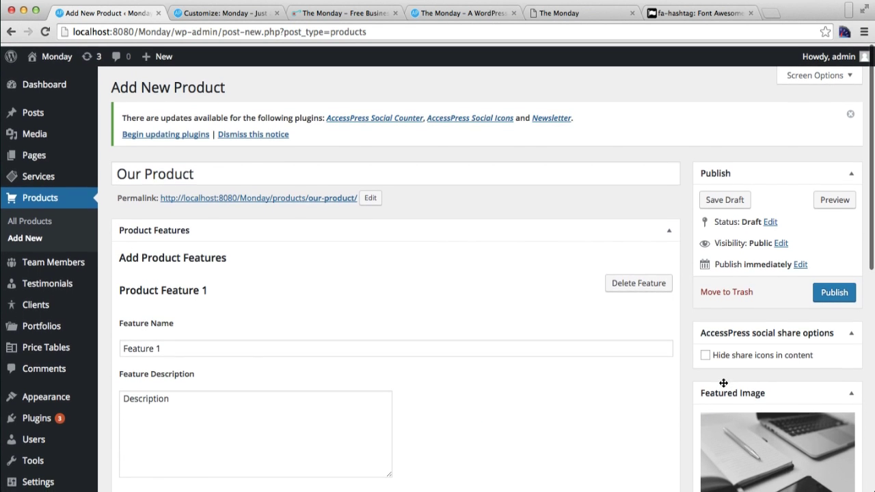
click(832, 292)
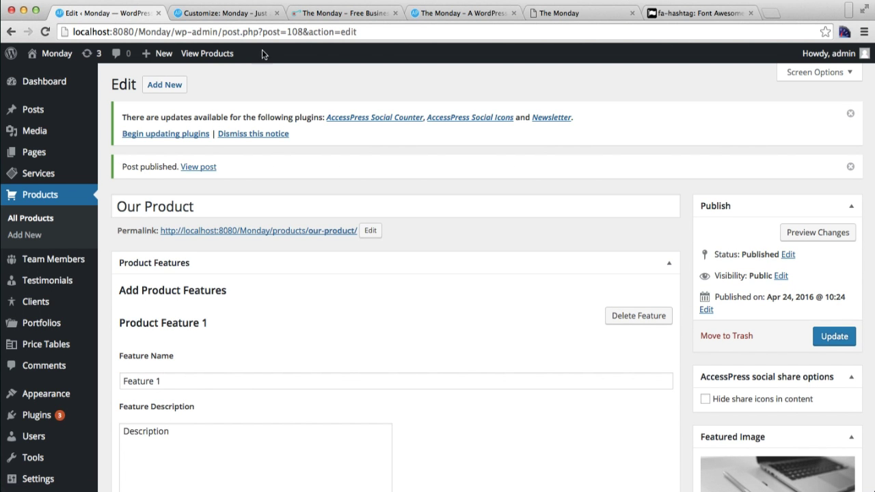
click(231, 13)
Reload the Customizer and open Home Page Settings > Featured Product ('We Are Also Specialized In')
click(250, 28)
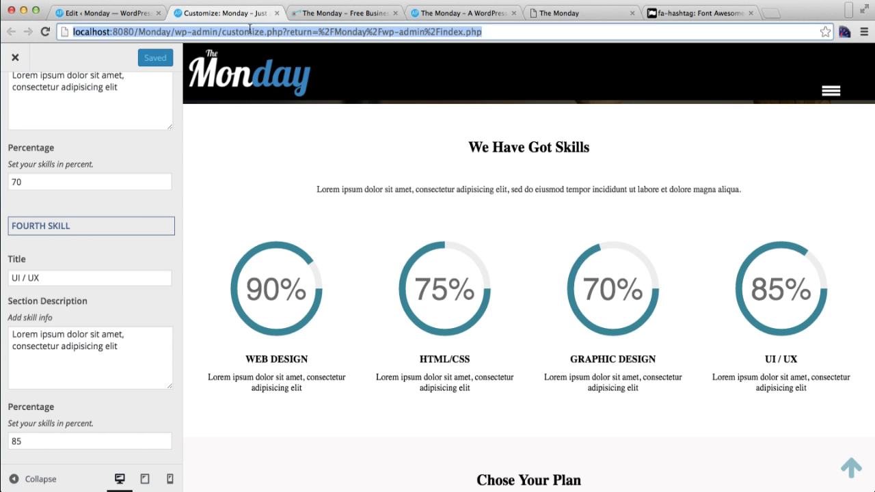
key(Return)
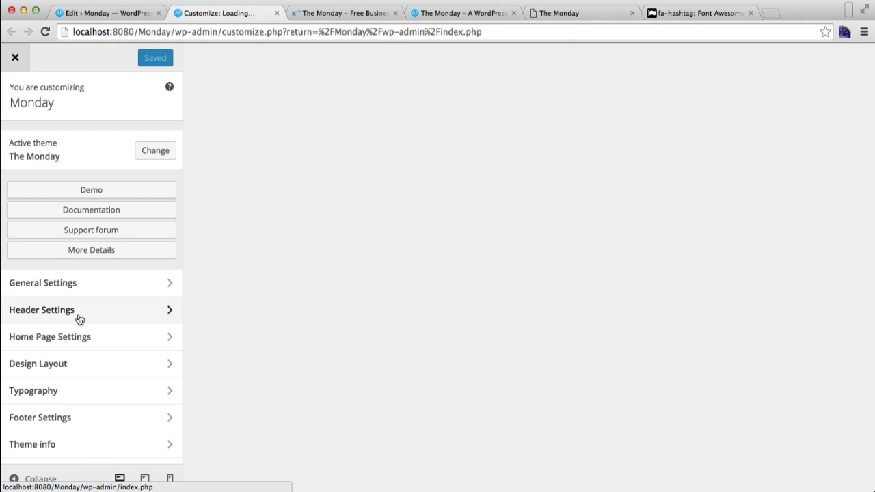
click(69, 342)
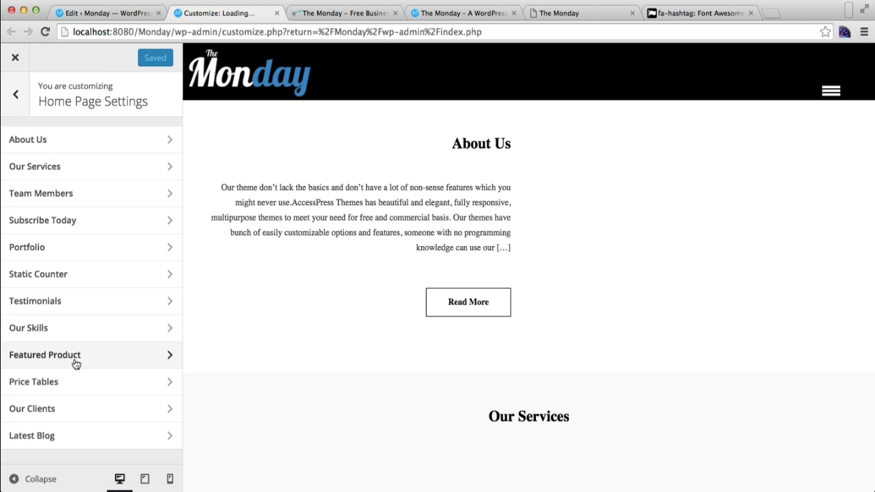
click(75, 364)
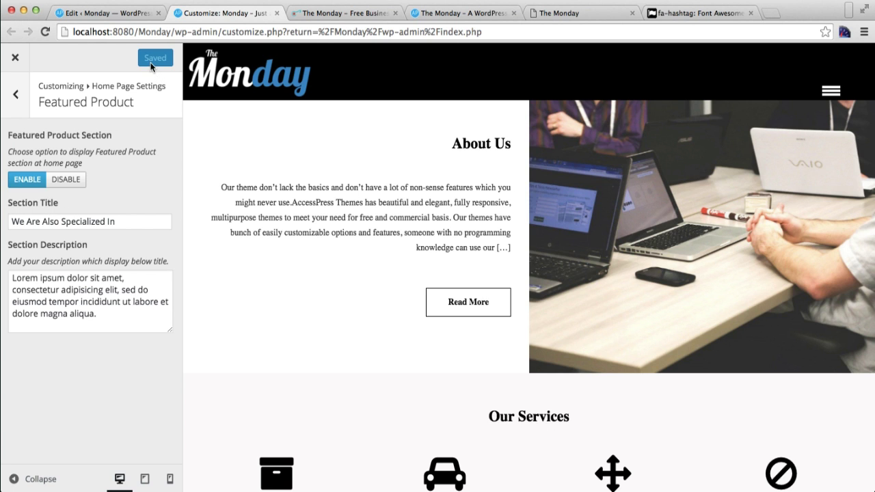
Open the live Monday site in a new tab from the product editor
click(116, 13)
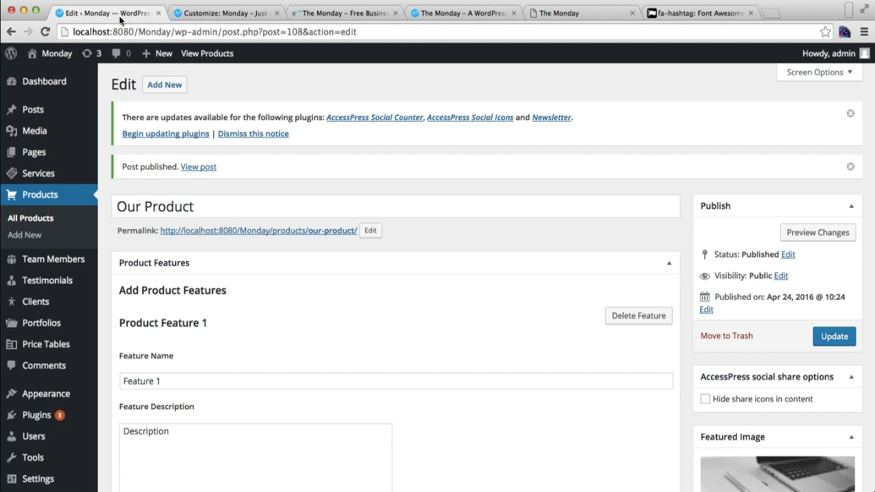
right_click(48, 76)
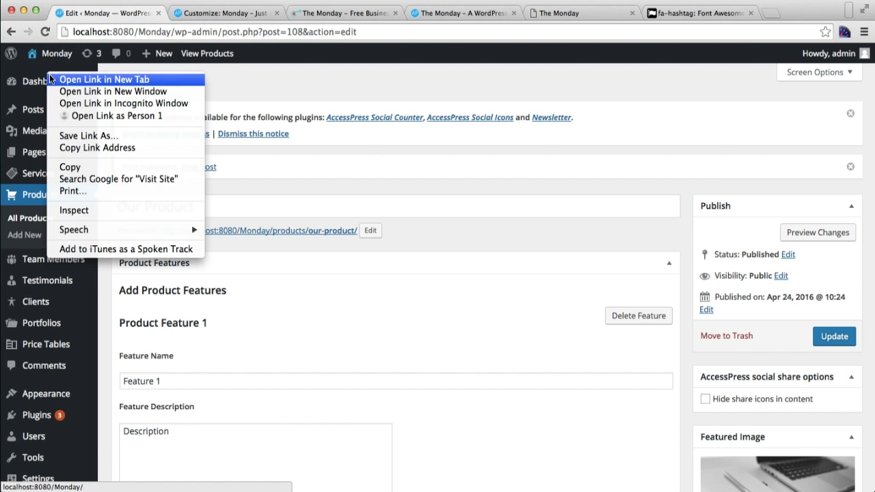
click(76, 80)
click(208, 14)
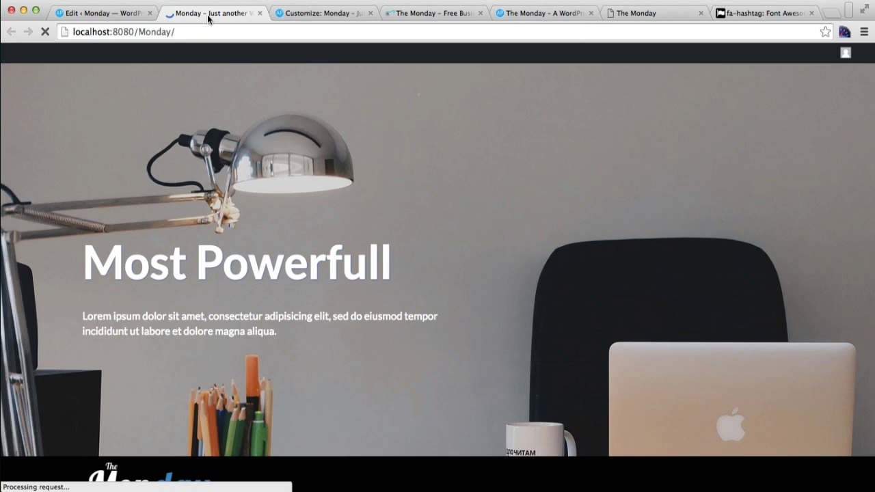
Scroll to 'We Are Also Specialized In' and check the empty Feature 1 and Feature 2 circles
scroll(417, 376, down, 20)
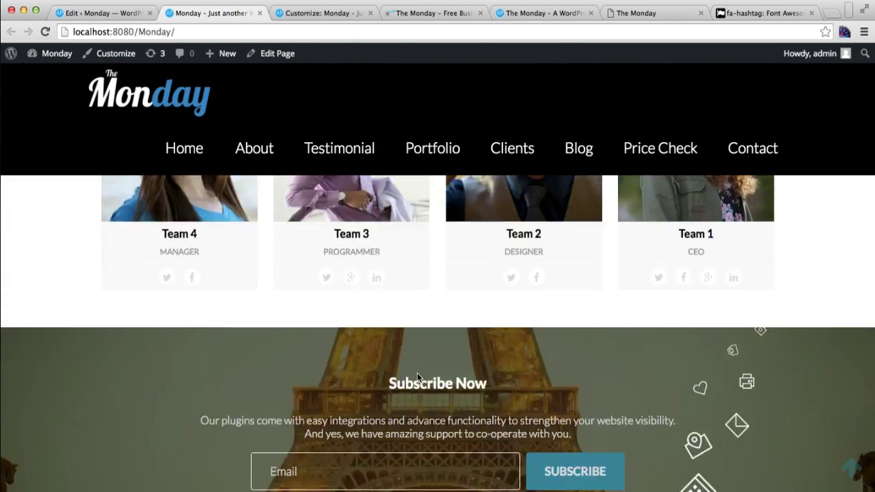
scroll(419, 378, down, 15)
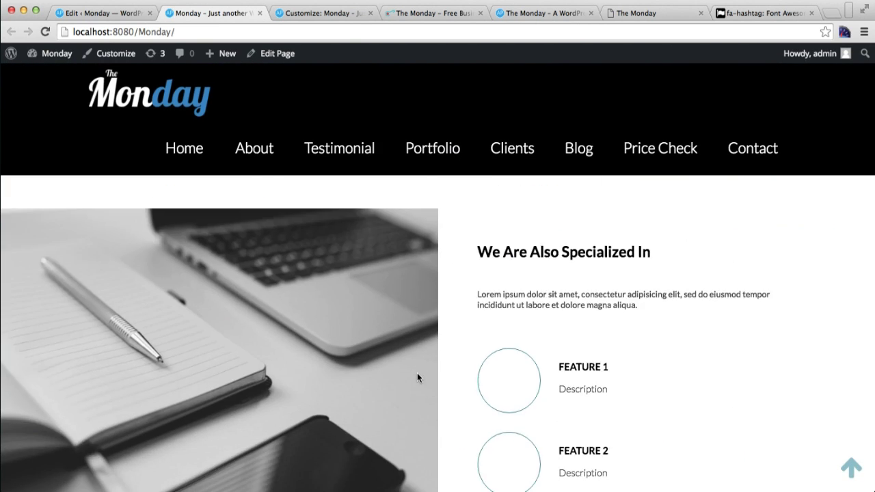
scroll(416, 378, up, 5)
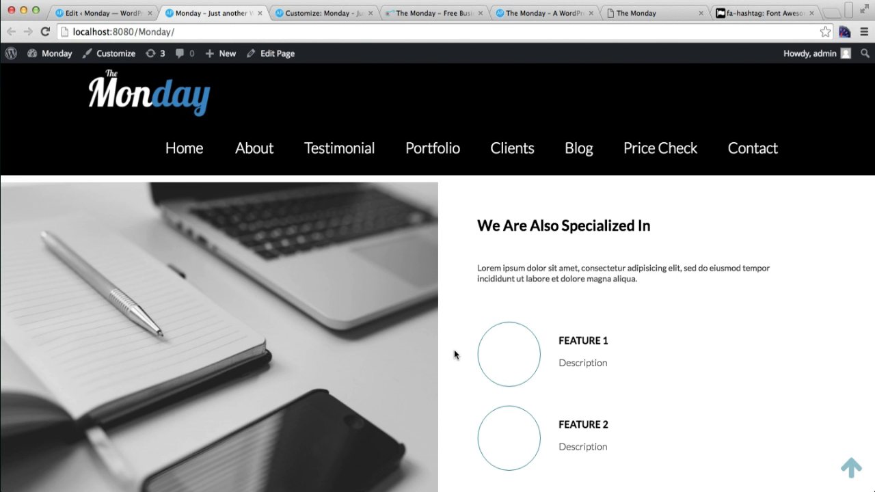
scroll(454, 352, down, 5)
scroll(454, 350, up, 4)
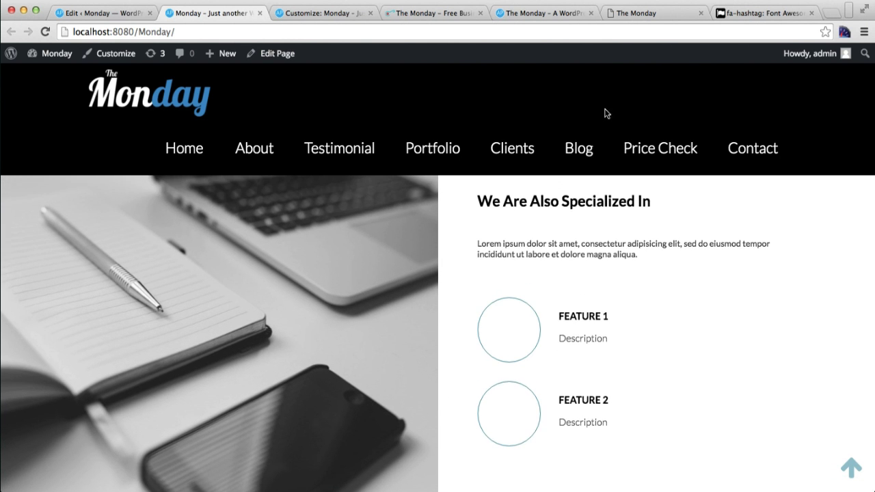
click(758, 11)
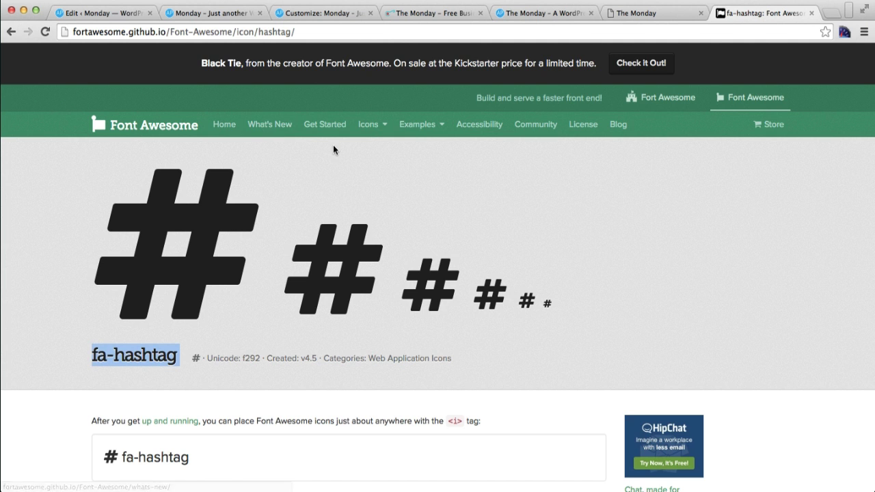
Find the archive icon in the Font Awesome icon list and copy its name 'fa-archive'
click(369, 124)
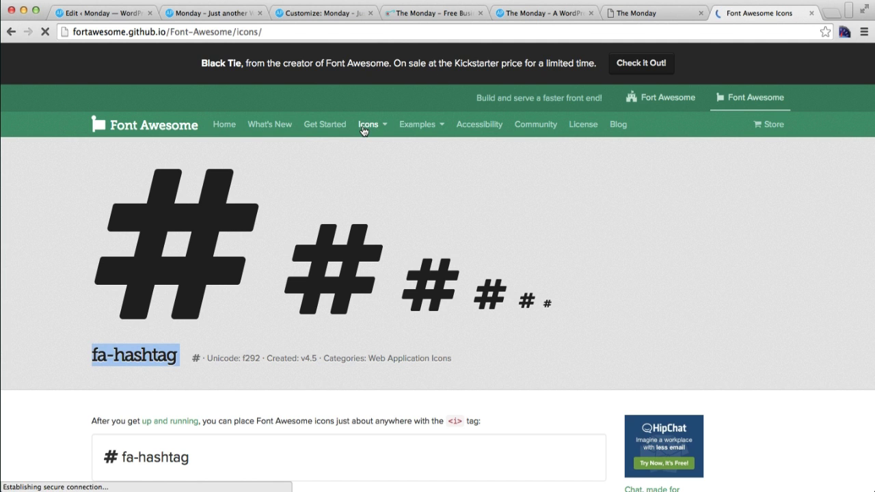
scroll(350, 357, down, 10)
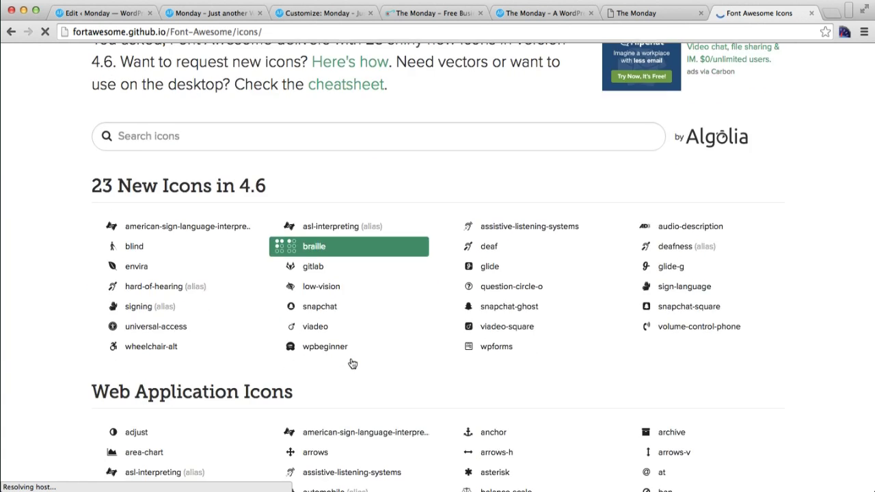
scroll(351, 358, down, 5)
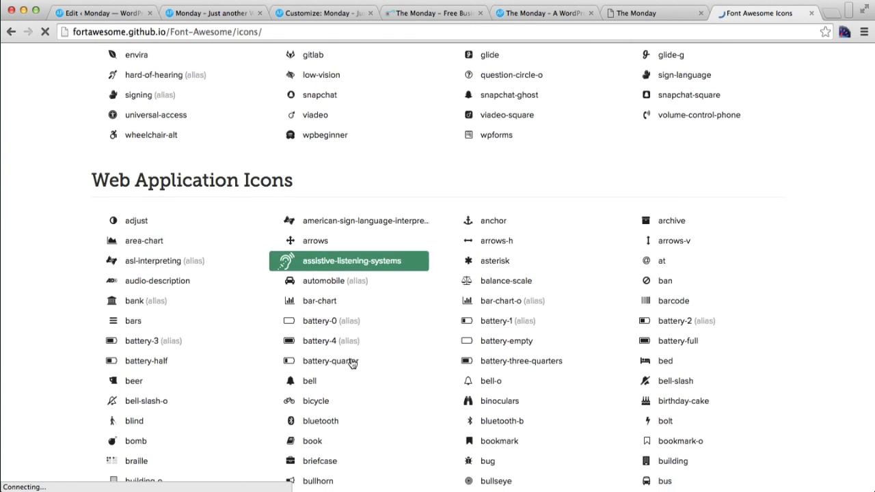
scroll(352, 363, up, 1)
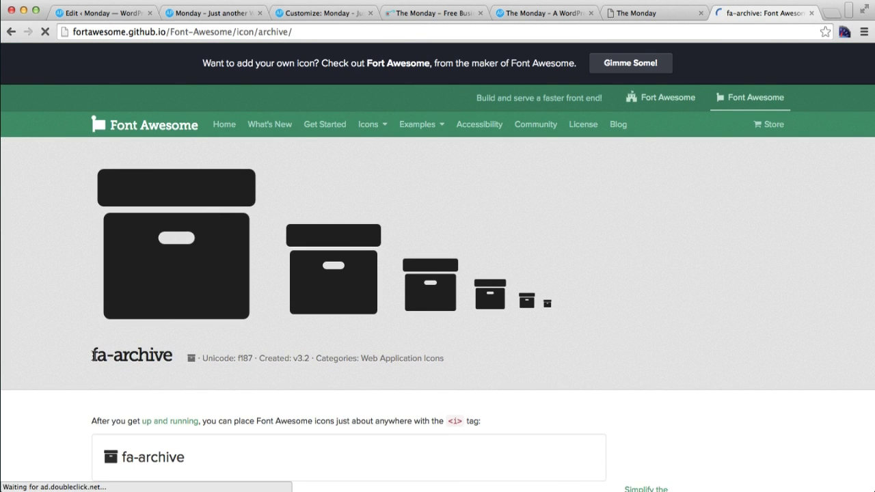
drag(94, 354, 173, 356)
key(ctrl+c)
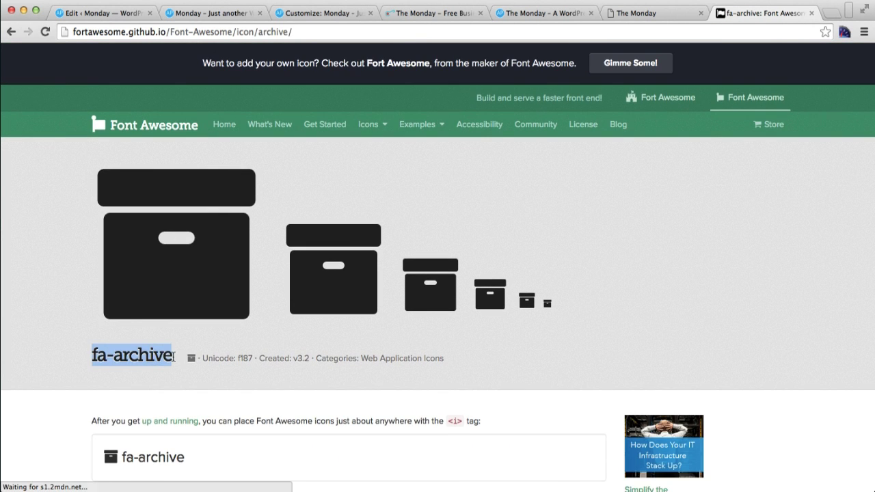
click(111, 10)
Replace the fa-hashtag icon with fa-archive in both Feature 1 and Feature 2 icon fields
scroll(289, 353, down, 5)
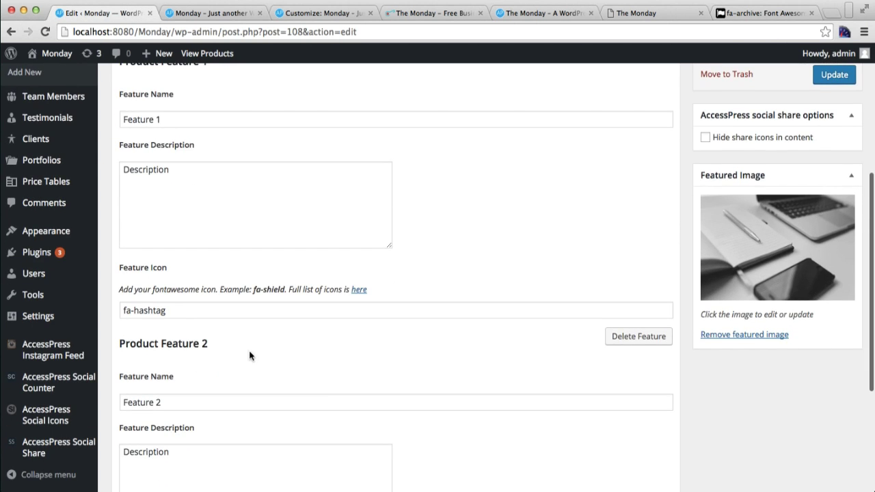
double_click(170, 309)
key(ctrl+a)
key(ctrl+v)
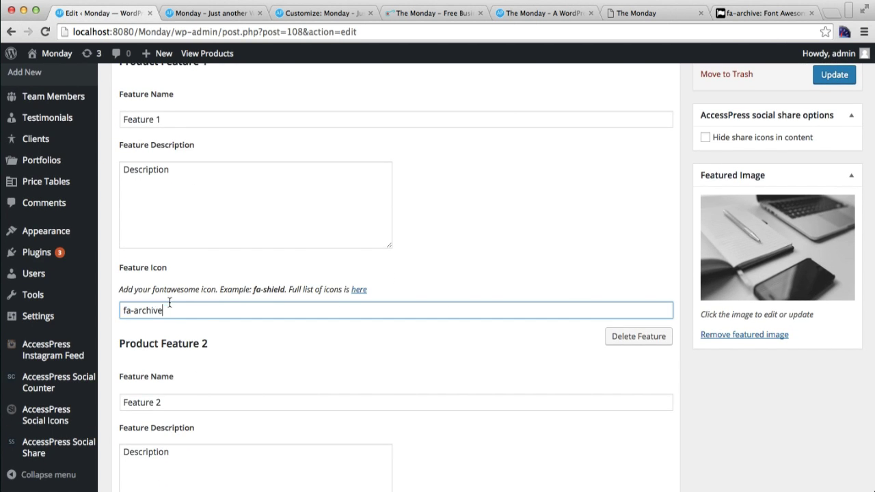
scroll(213, 347, down, 4)
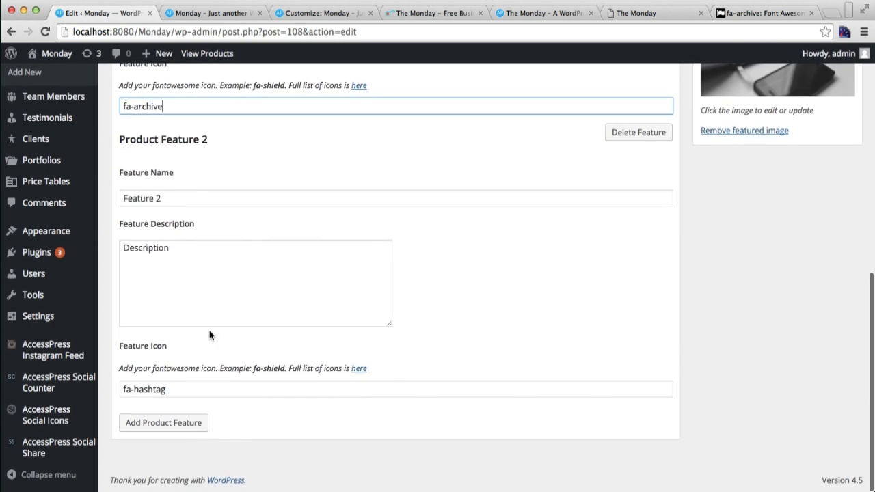
click(171, 390)
key(ctrl+a)
key(ctrl+v)
Update the Our Product post and reload the Monday front page
scroll(786, 266, up, 10)
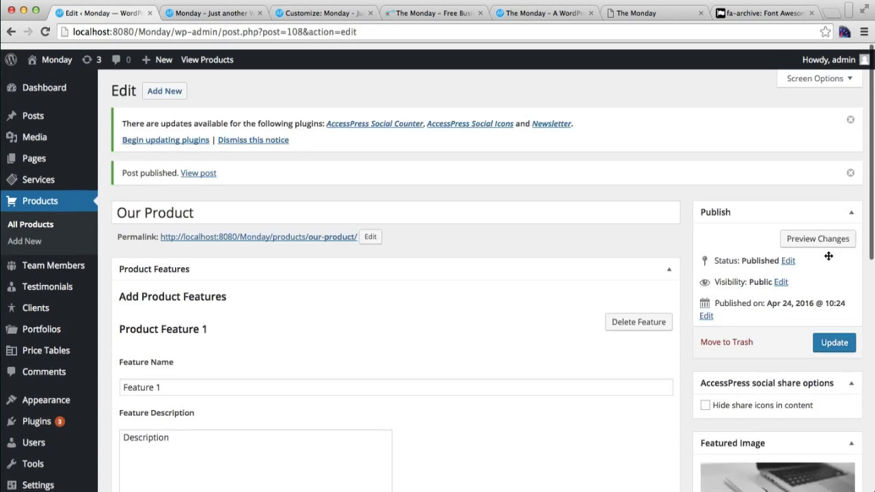
click(825, 339)
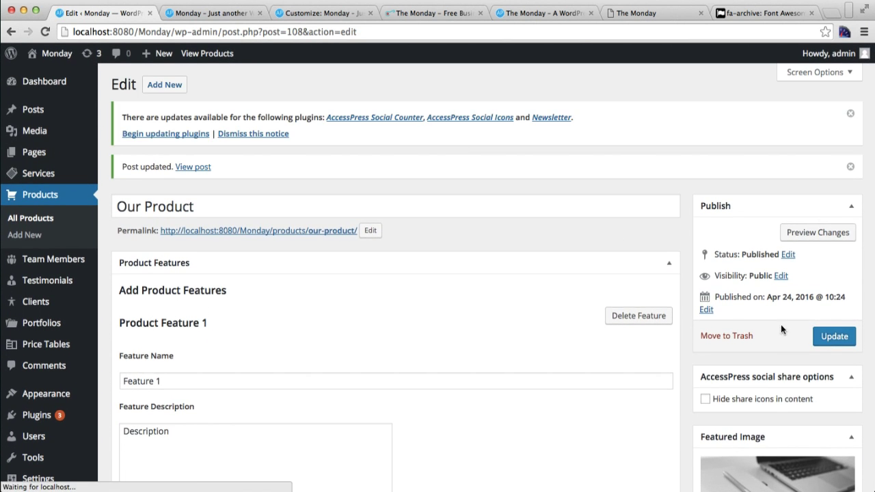
click(246, 14)
click(241, 29)
key(Return)
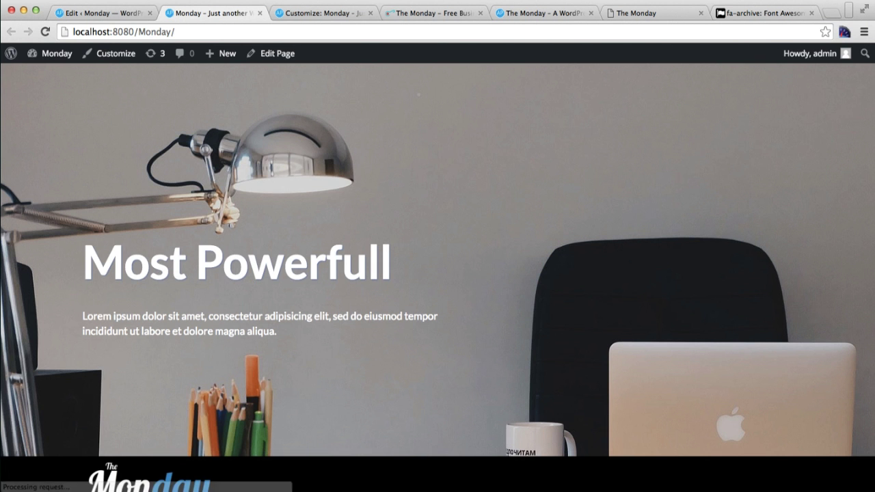
Scroll the reloaded homepage to confirm archive icons appear in both feature circles
scroll(443, 386, down, 15)
scroll(442, 387, down, 10)
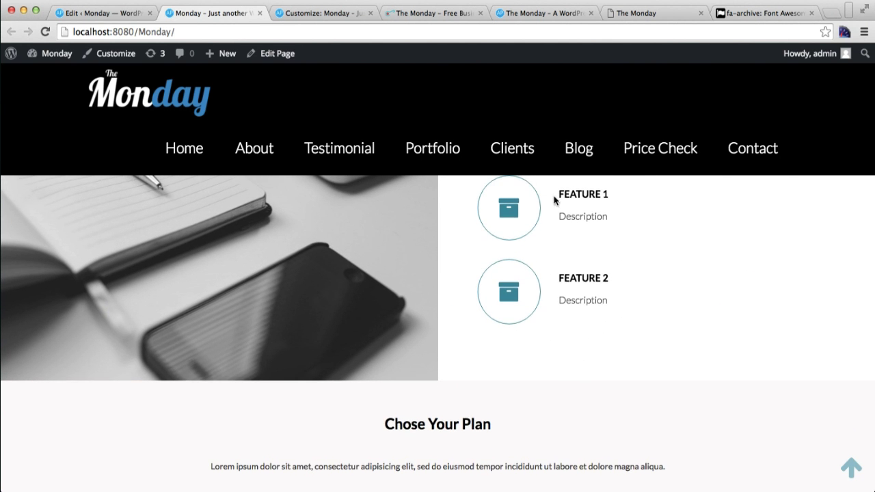
scroll(349, 262, up, 5)
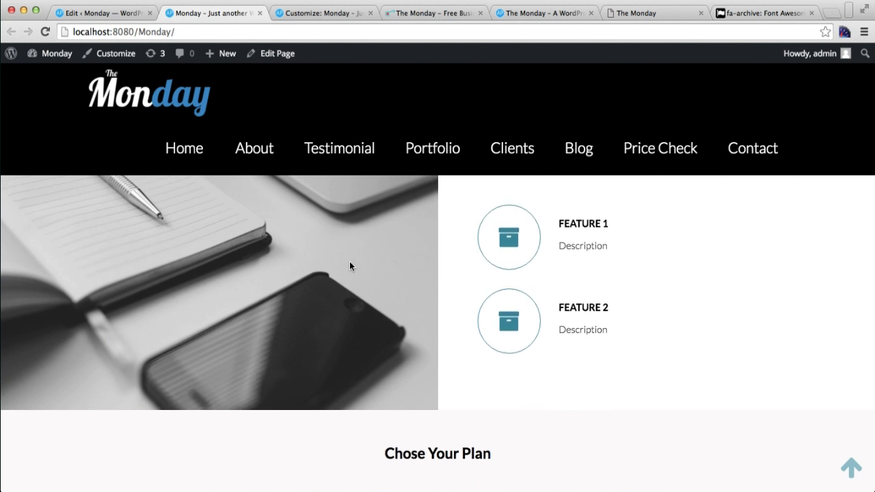
scroll(349, 265, down, 2)
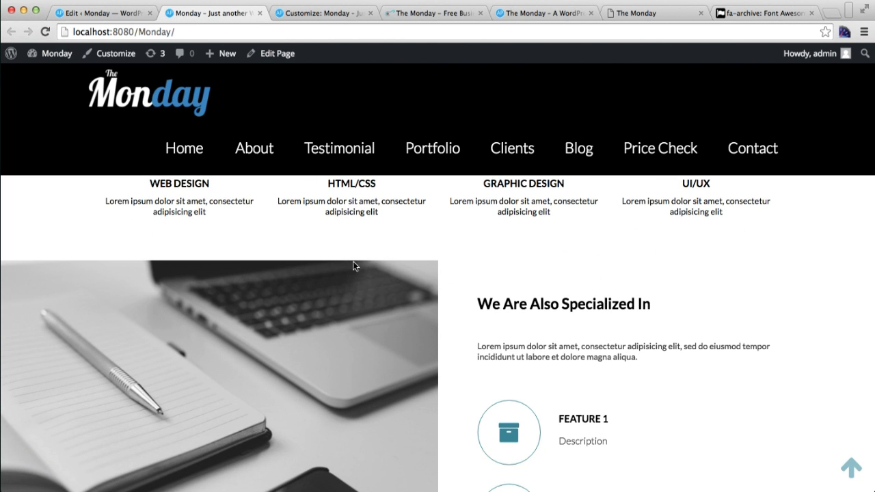
scroll(407, 270, up, 10)
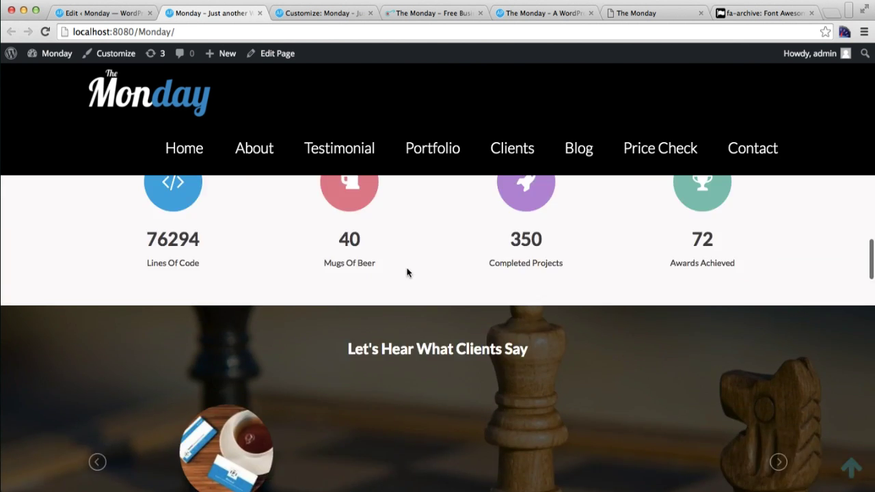
scroll(406, 272, down, 10)
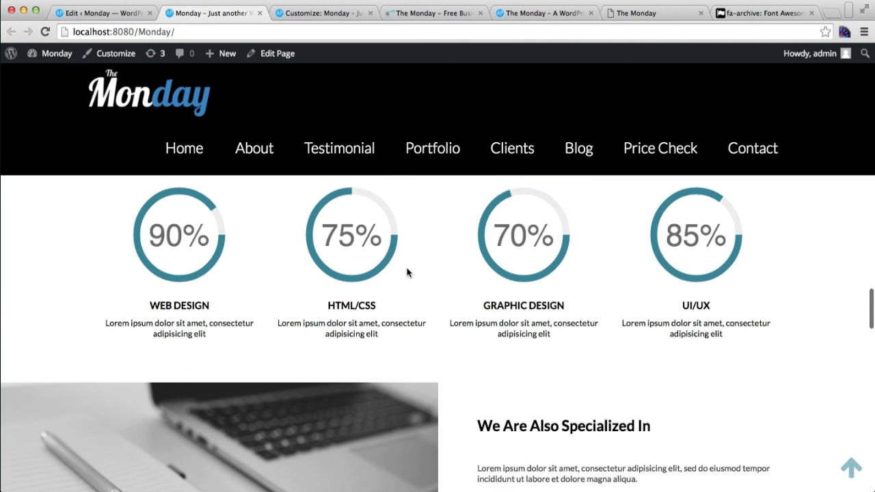
scroll(406, 273, down, 3)
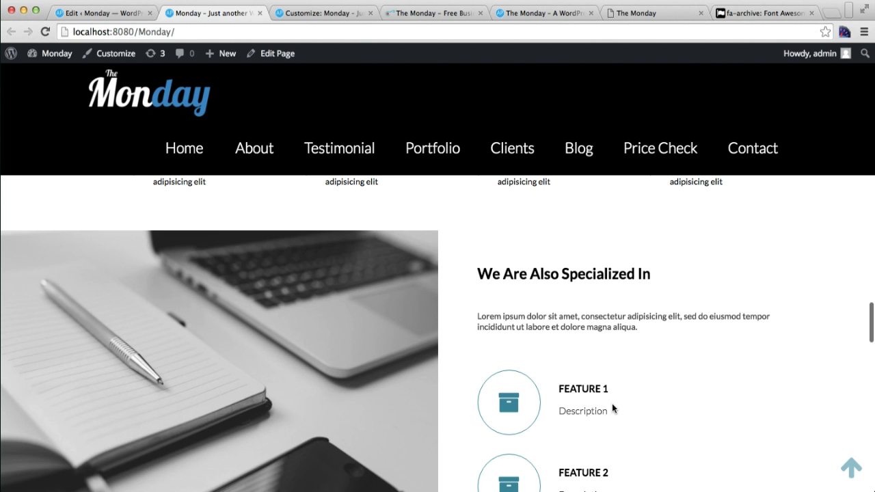
scroll(599, 406, down, 5)
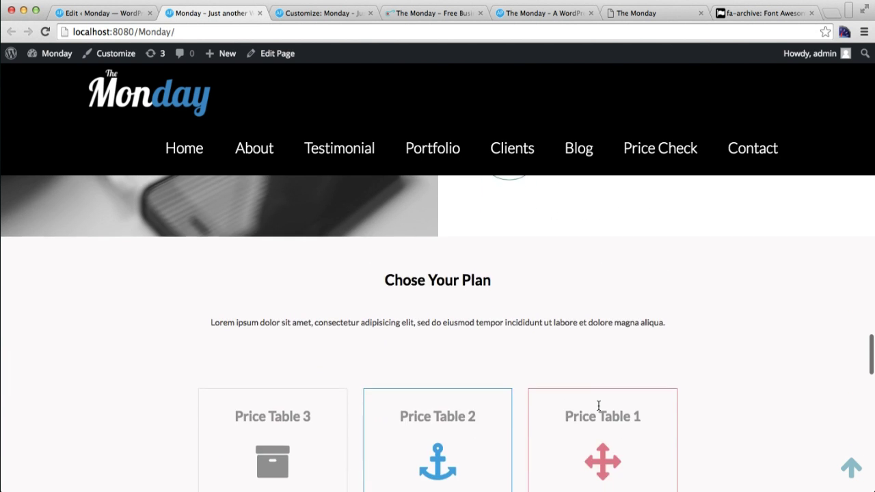
scroll(598, 406, up, 5)
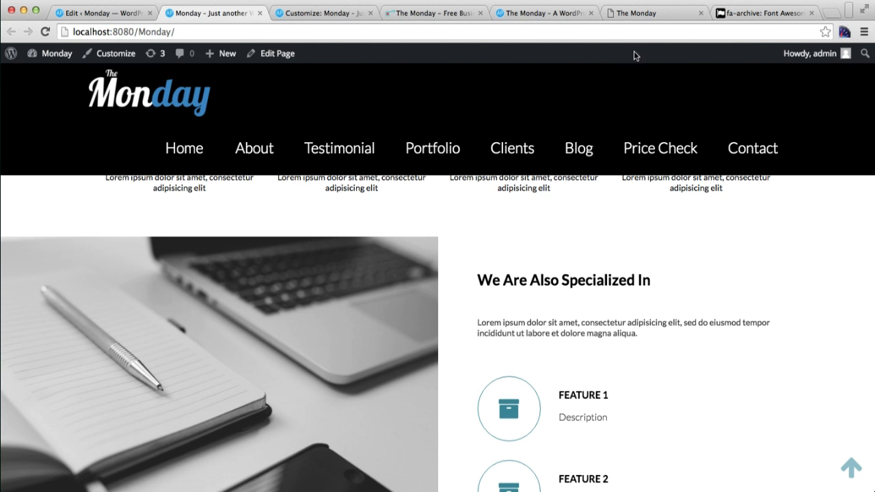
click(646, 15)
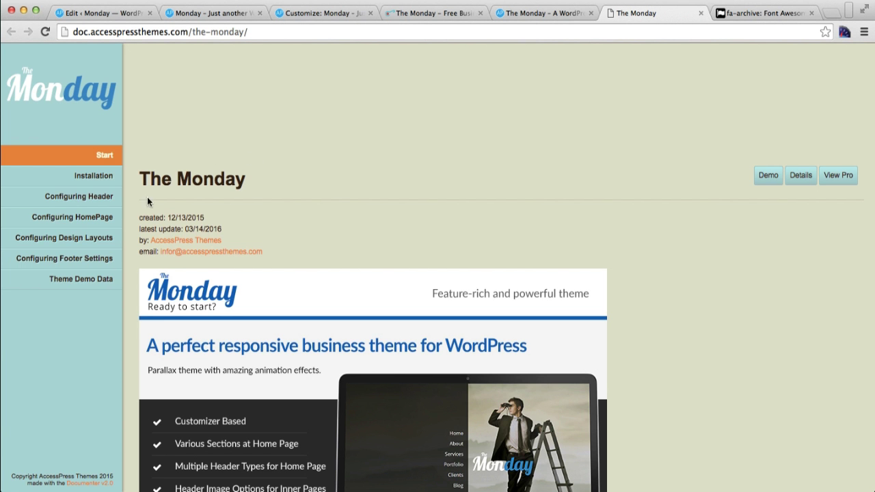
Open The Monday's Configuring HomePage guide and scroll to the Static Counter Section instructions
click(115, 217)
scroll(392, 297, down, 10)
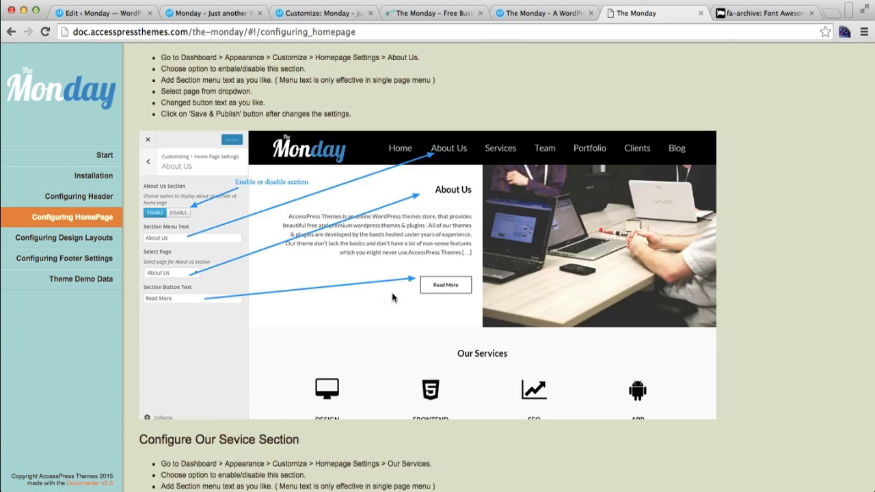
scroll(393, 297, down, 15)
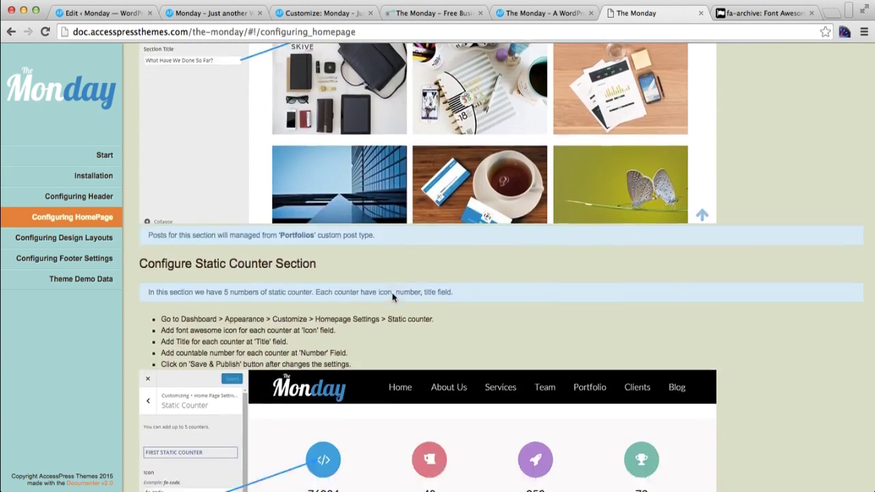
scroll(391, 292, down, 5)
scroll(298, 274, up, 2)
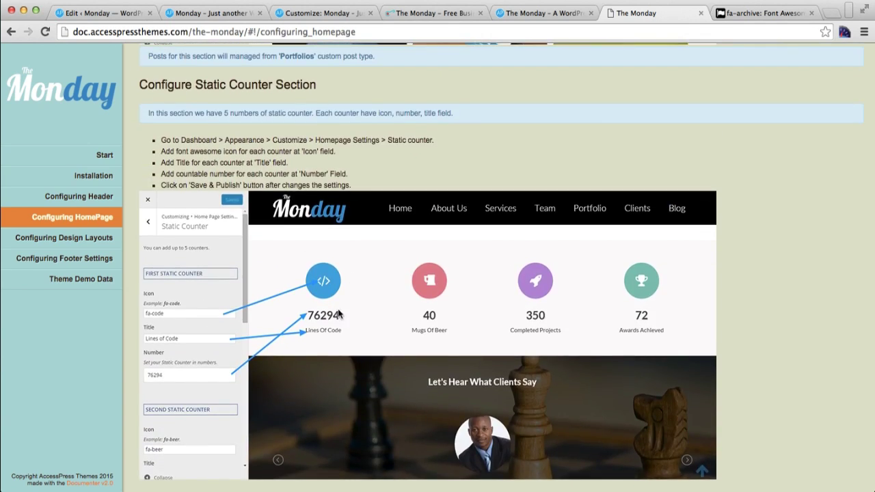
scroll(431, 309, down, 15)
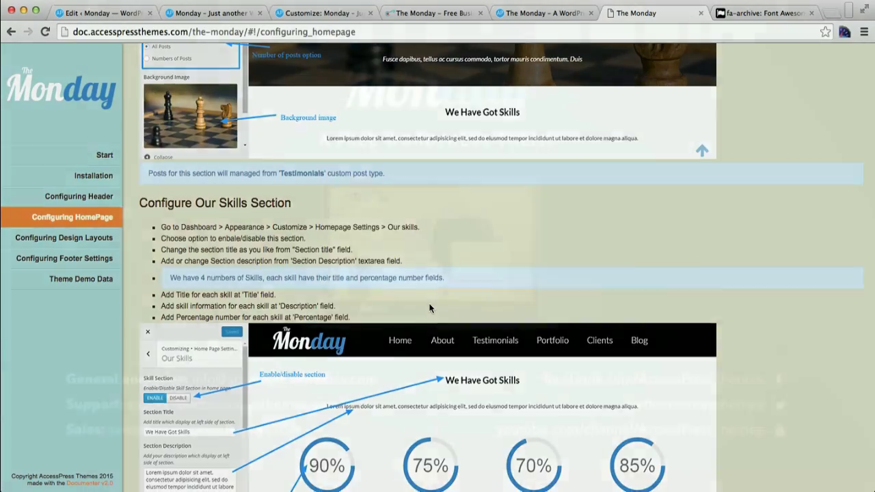